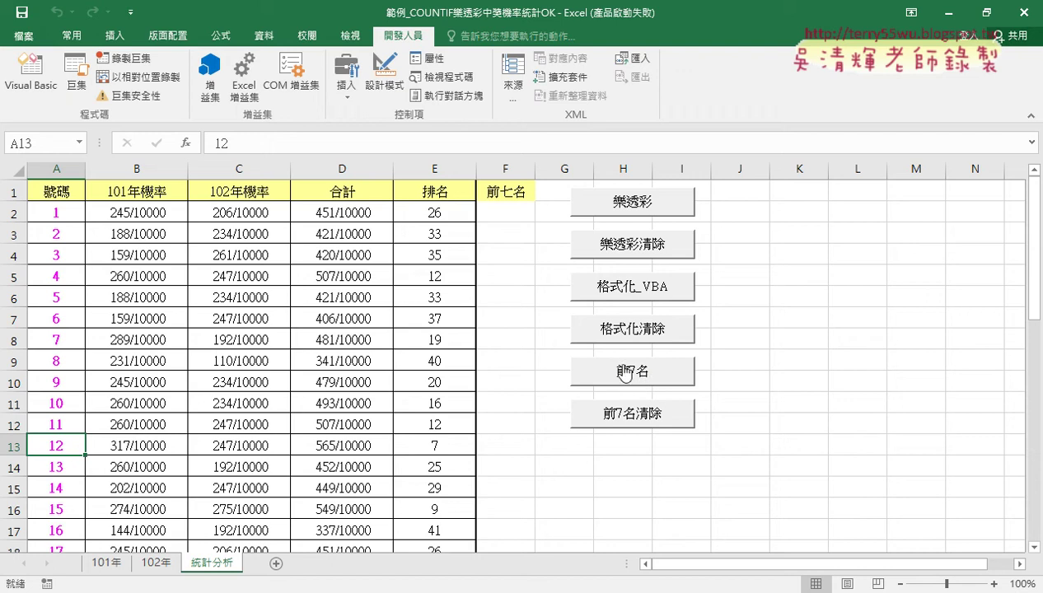
Fill the top-7 numbers yellow with 格式化_VBA, check them, and select the empty 前七名 cells.
drag(505, 213, 503, 356)
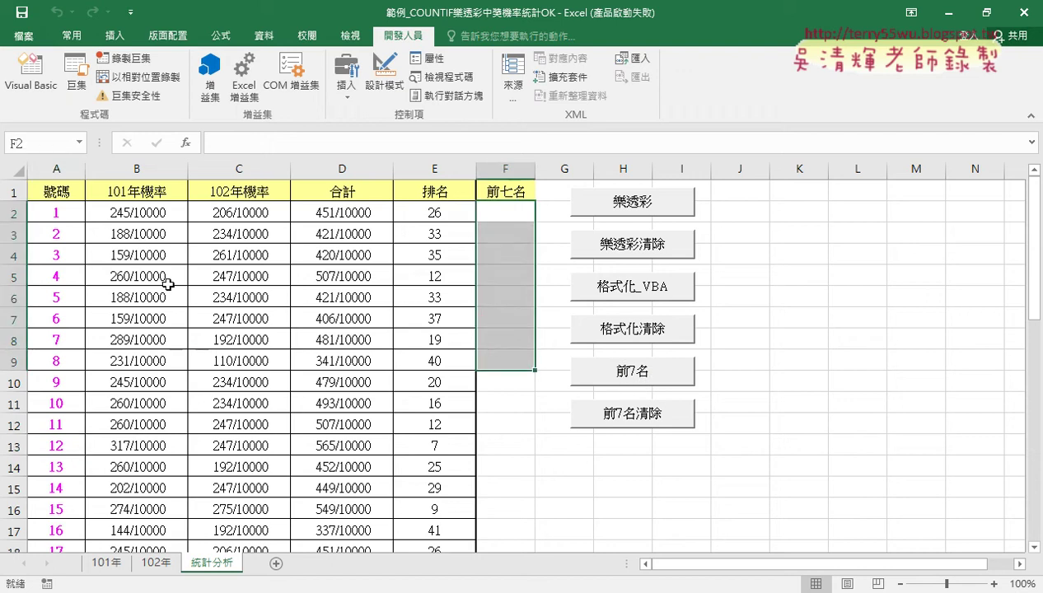
click(651, 293)
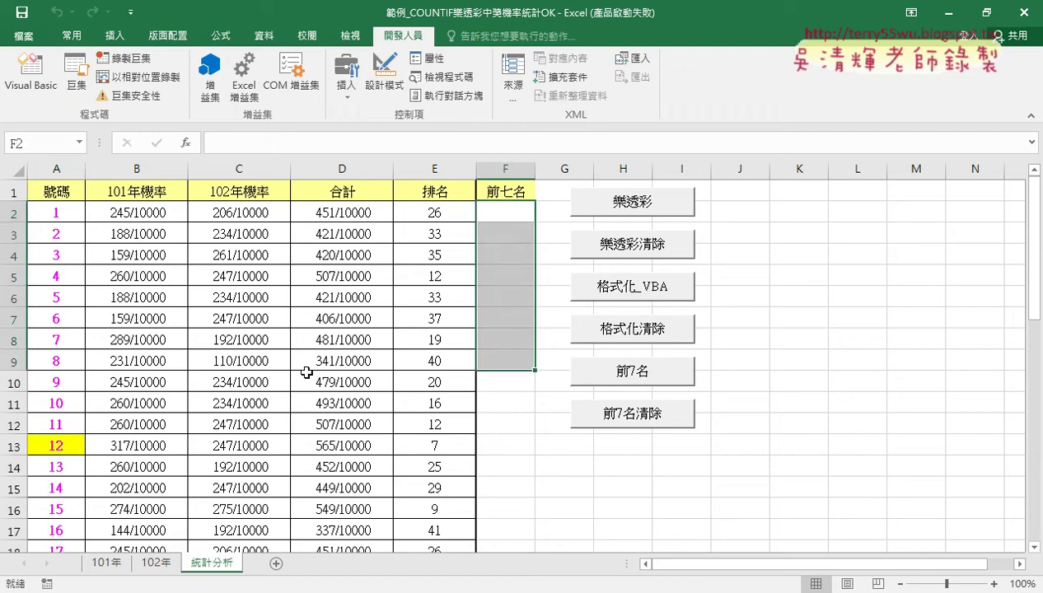
scroll(67, 451, down, 2)
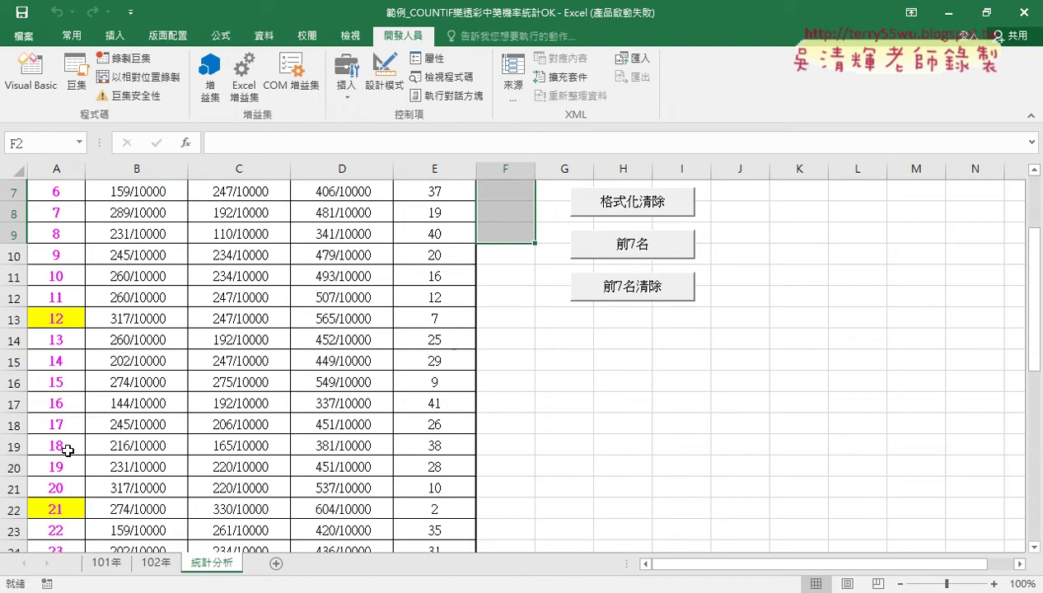
scroll(67, 450, down, 3)
scroll(68, 451, down, 1)
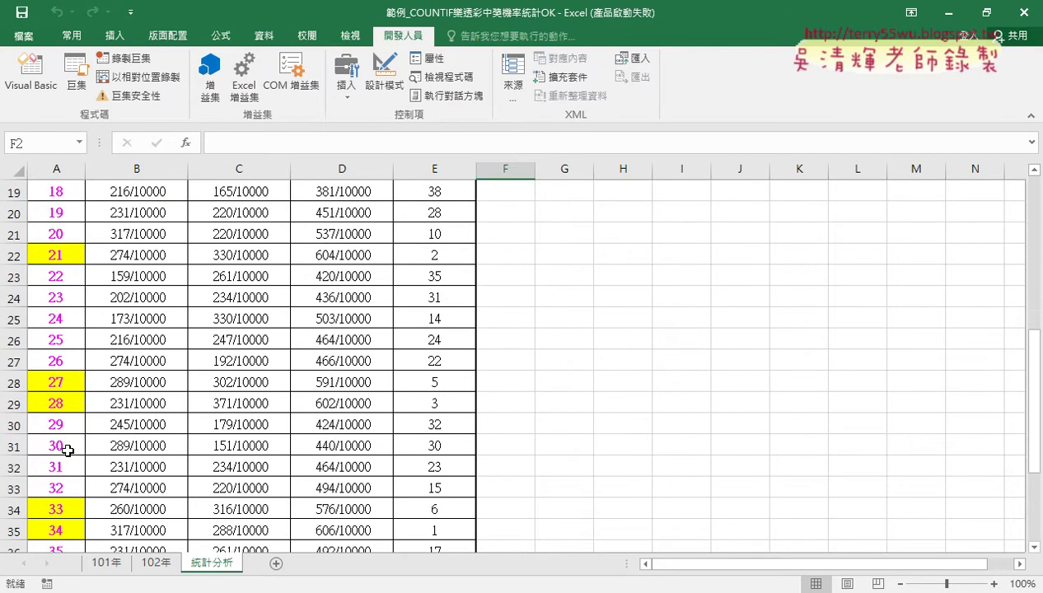
scroll(68, 450, up, 6)
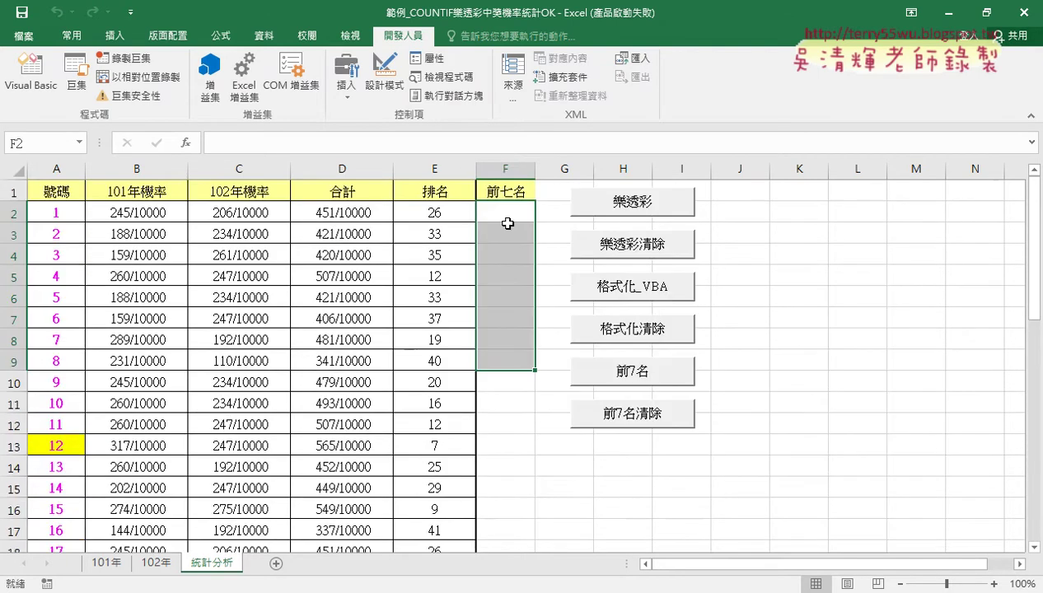
drag(502, 215, 510, 341)
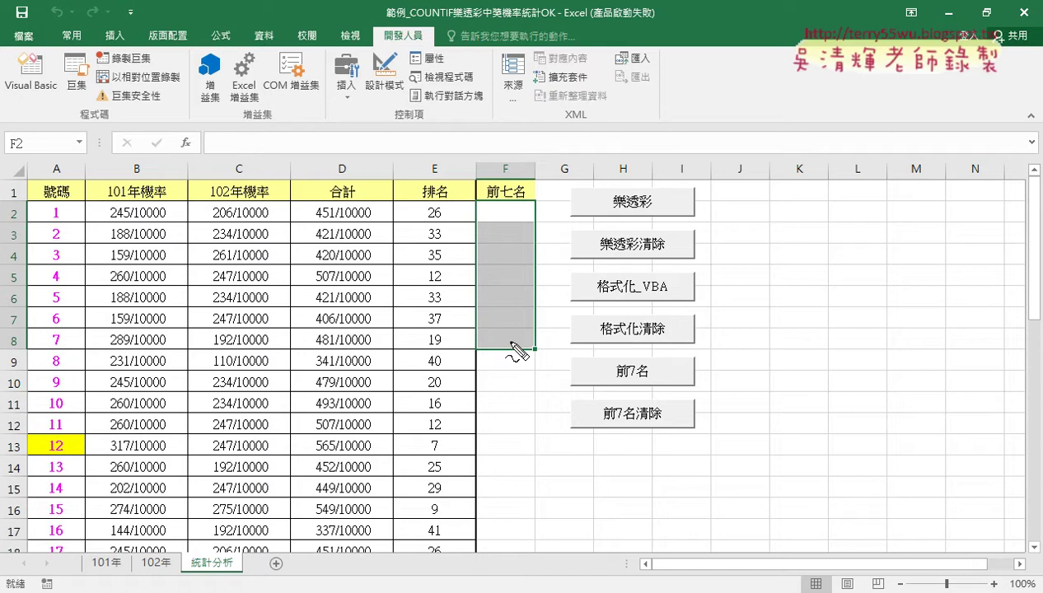
mouse_move(70, 465)
mouse_down()
mouse_move(74, 443)
mouse_move(476, 217)
mouse_move(466, 223)
mouse_move(504, 221)
mouse_up()
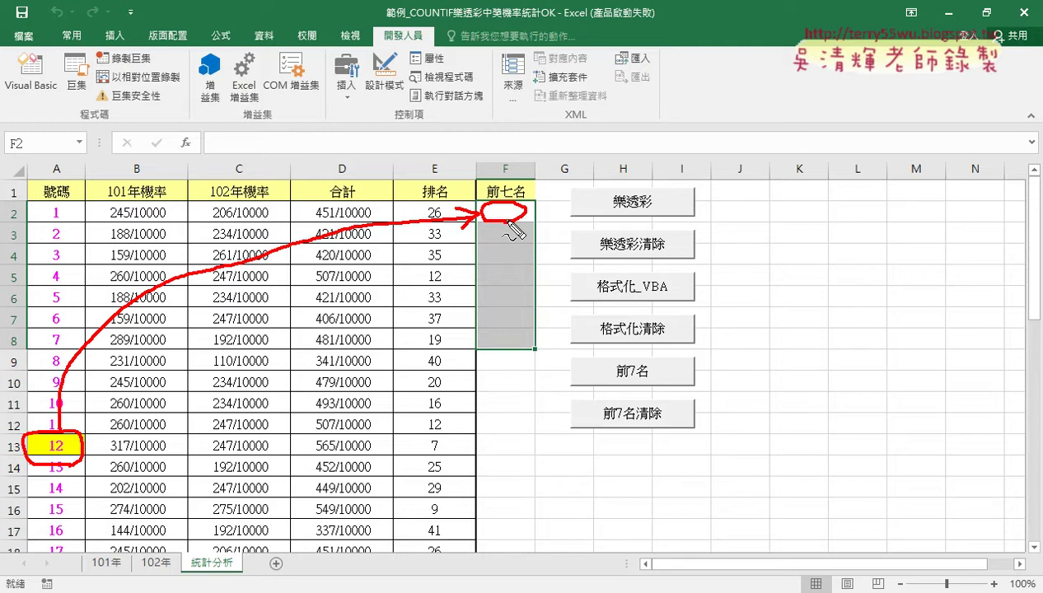
drag(669, 301, 669, 294)
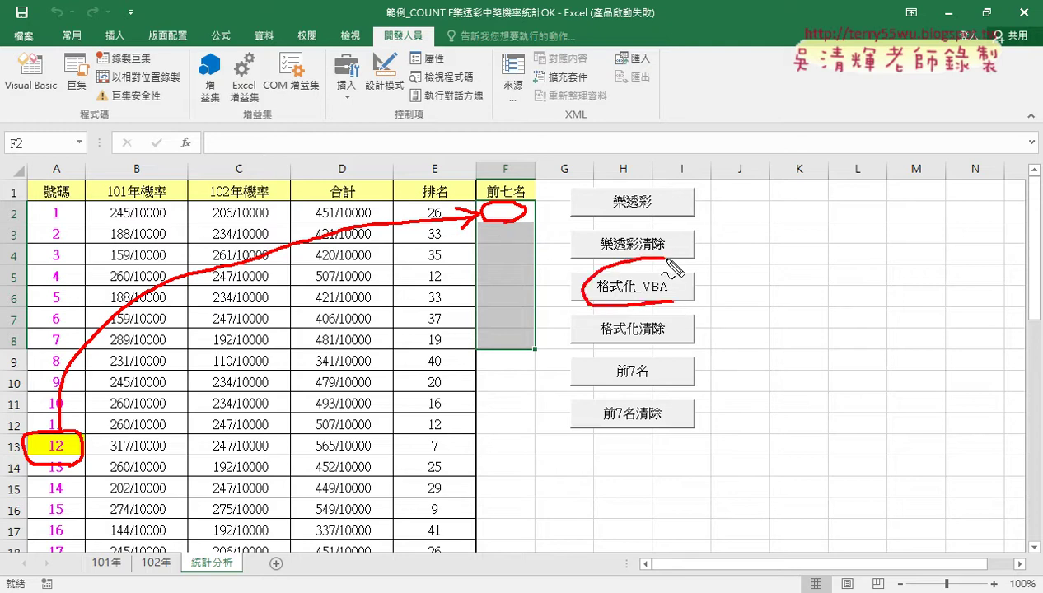
mouse_move(737, 260)
mouse_down()
mouse_move(677, 281)
mouse_move(704, 276)
mouse_up()
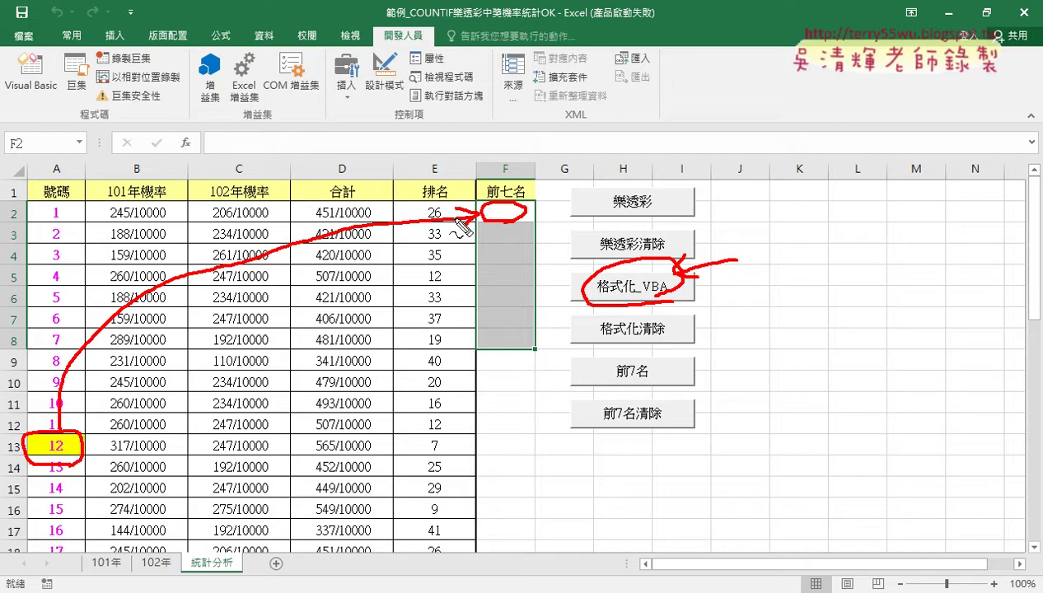
drag(6, 206, 8, 204)
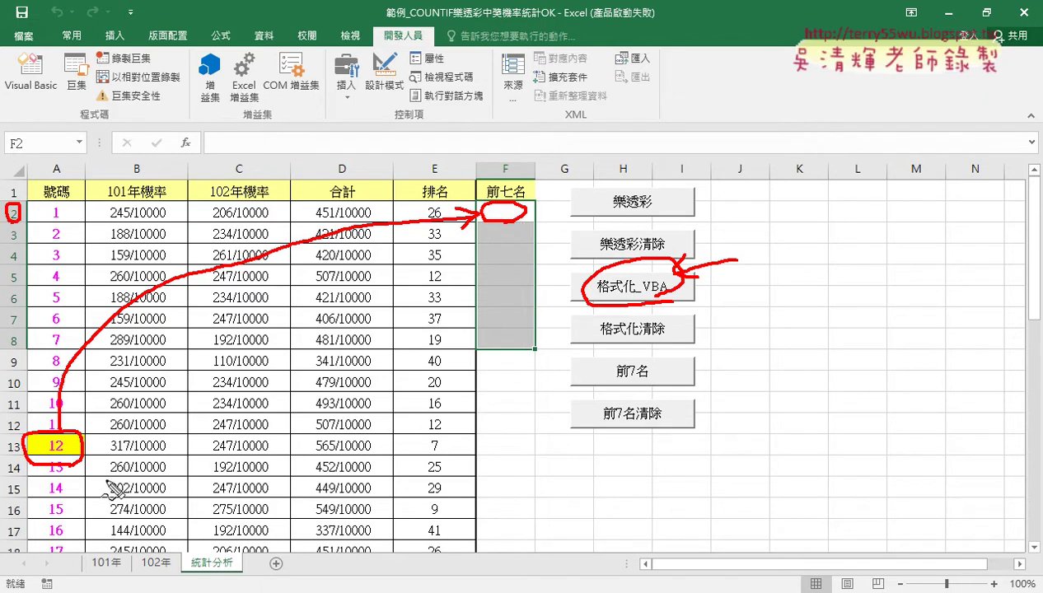
drag(10, 228, 11, 231)
drag(510, 223, 521, 229)
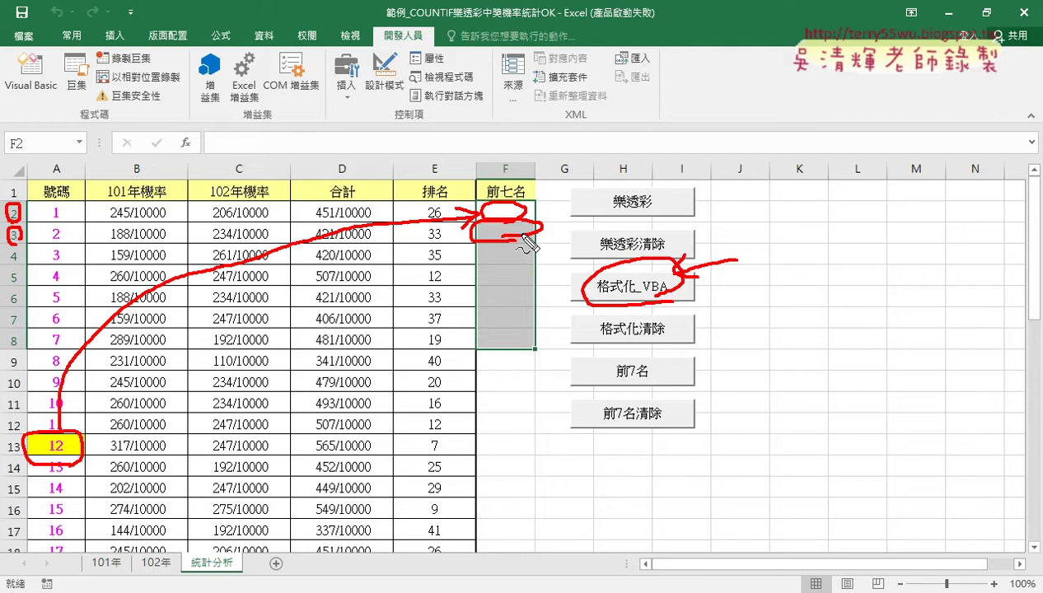
key(Escape)
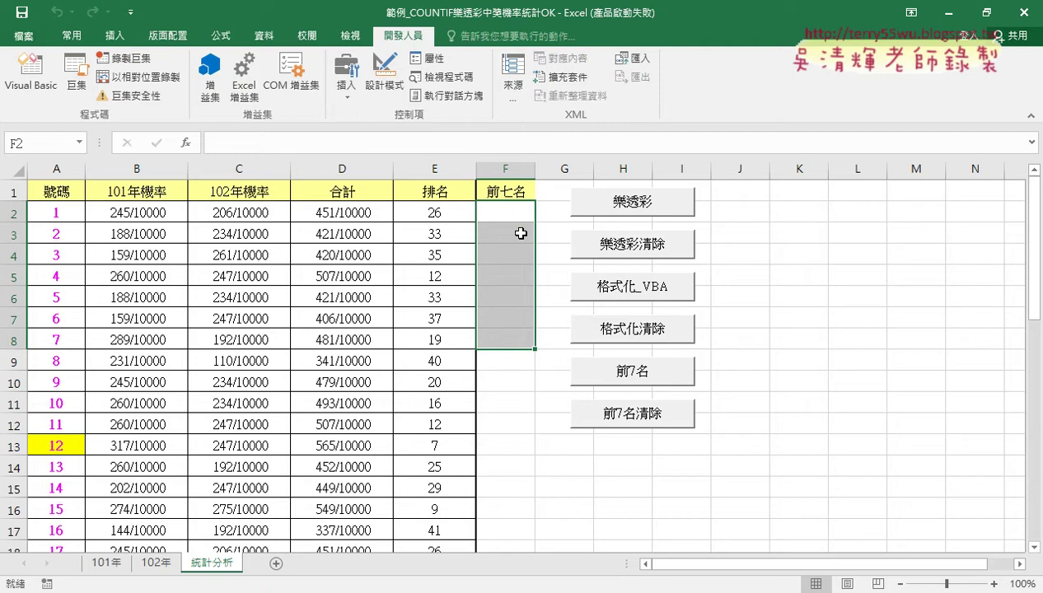
In the VBA editor, delete the old body of Sub 前7名, leaving an empty procedure.
click(31, 79)
mouse_move(389, 464)
mouse_down()
mouse_move(339, 320)
mouse_move(409, 315)
mouse_up()
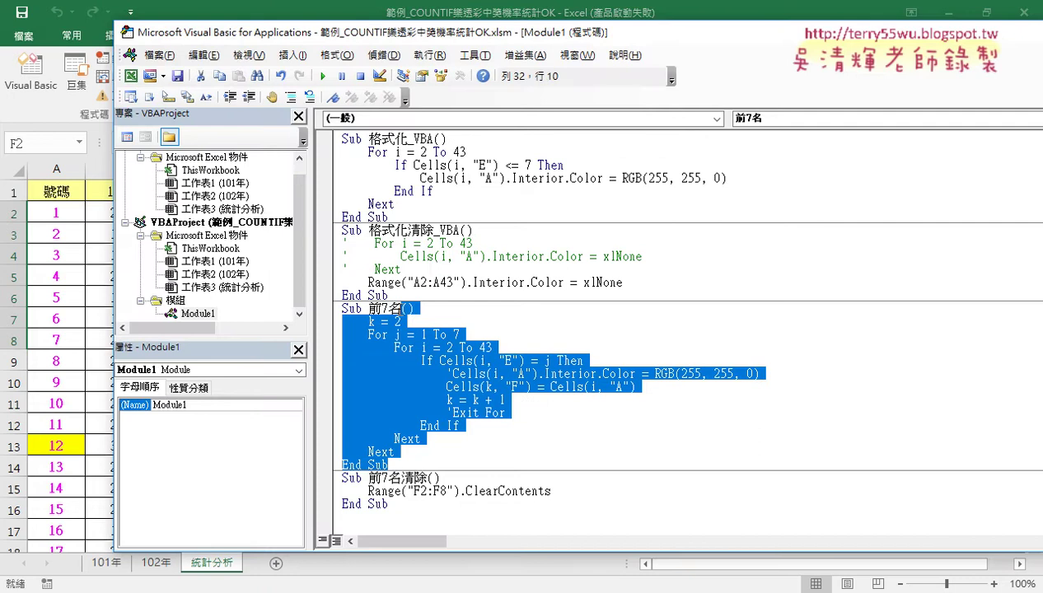
key(Delete)
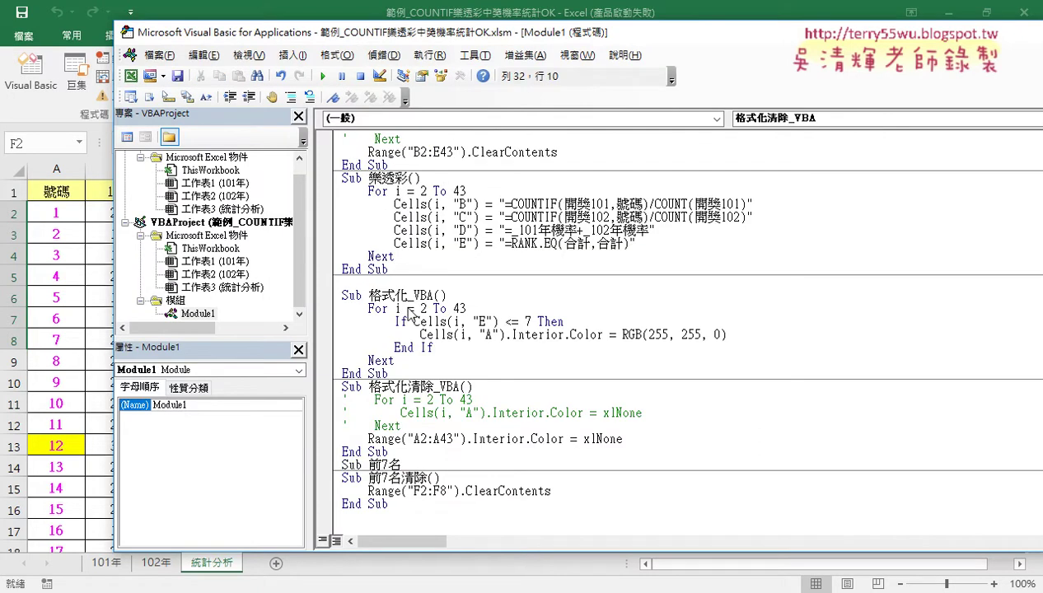
key(Return)
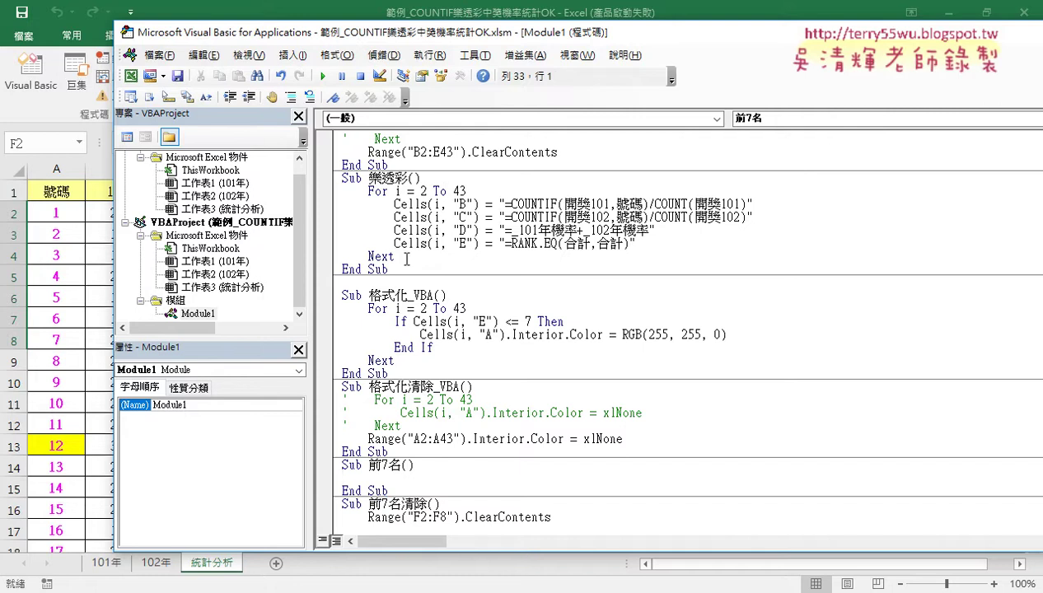
Copy the For i = 2 To 43 loop from 格式化_VBA into Sub 前7名.
drag(393, 360, 338, 309)
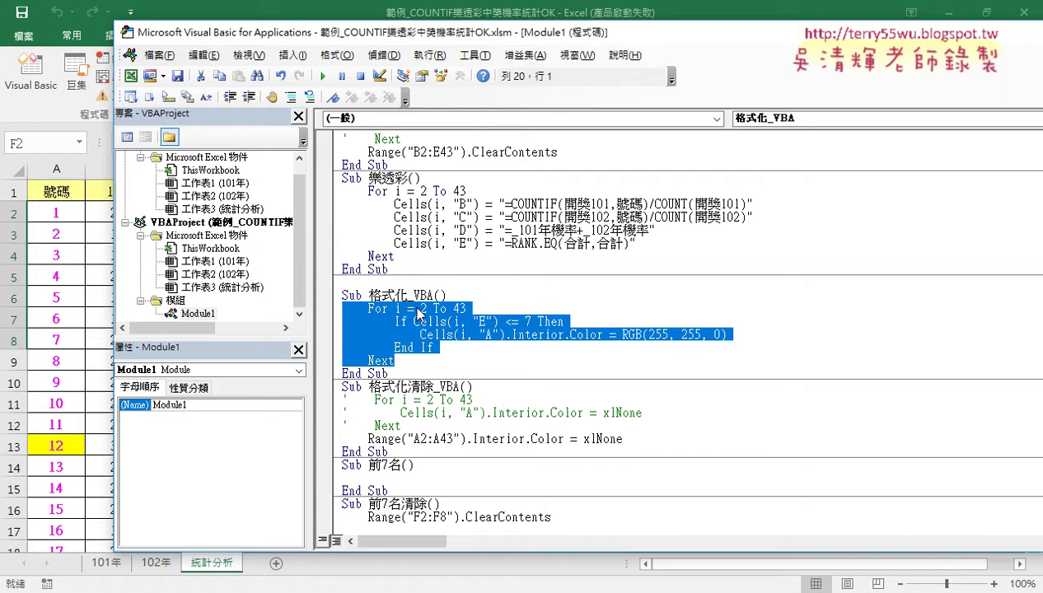
key(ctrl+c)
click(356, 476)
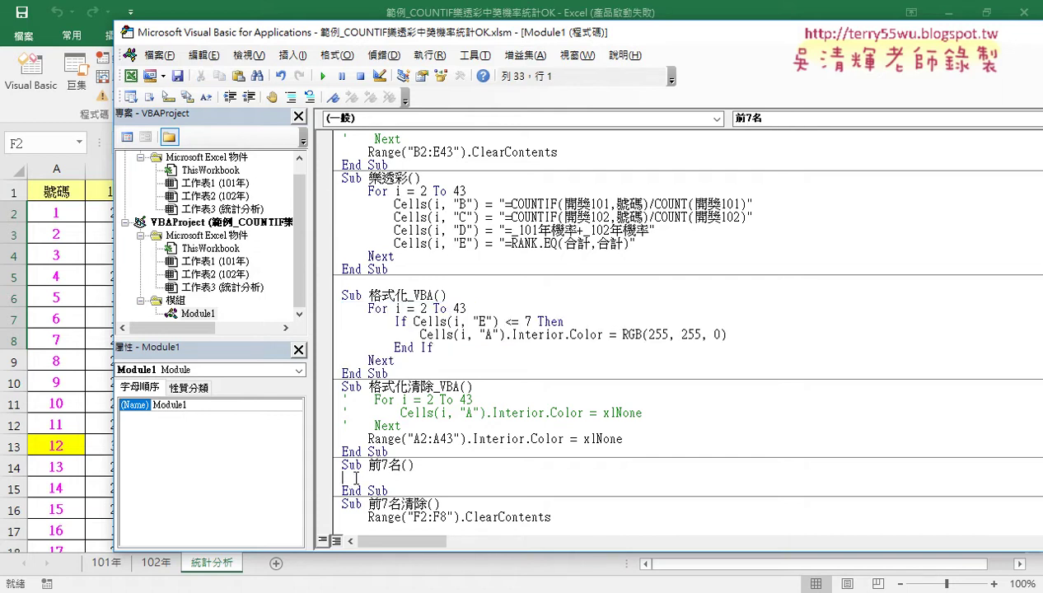
key(ctrl+v)
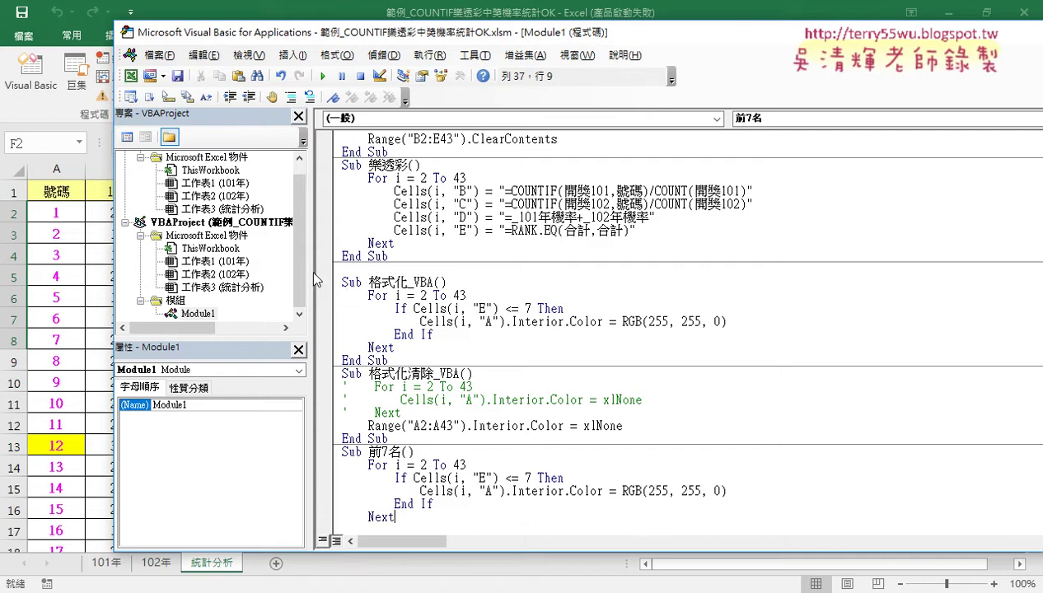
Widen the code area and delete .Interior.Color = RGB(255, 255, 0) from the loop line.
drag(316, 280, 259, 280)
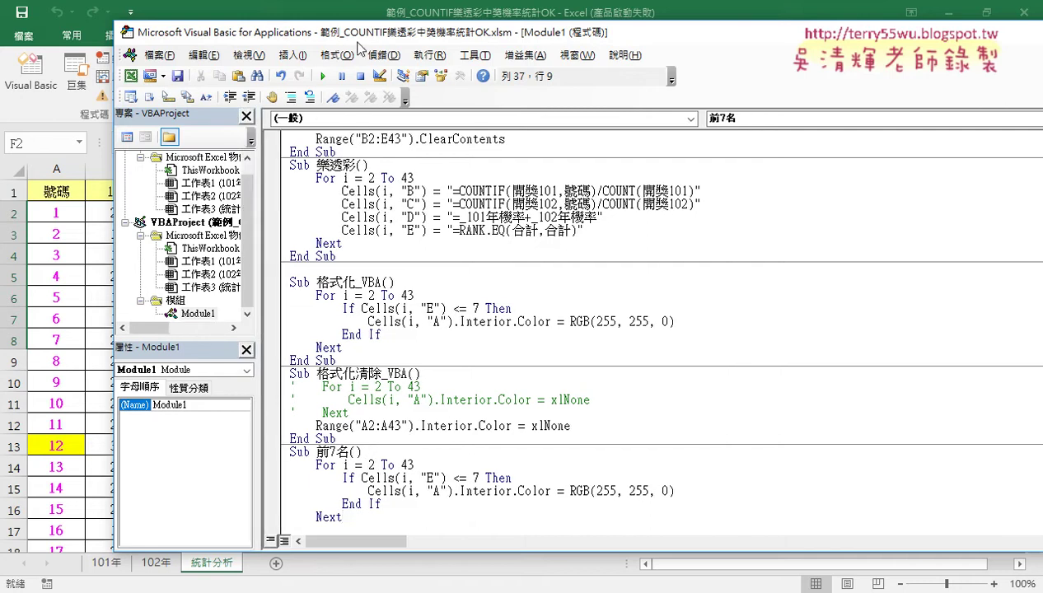
drag(357, 37, 552, 40)
scroll(626, 301, down, 2)
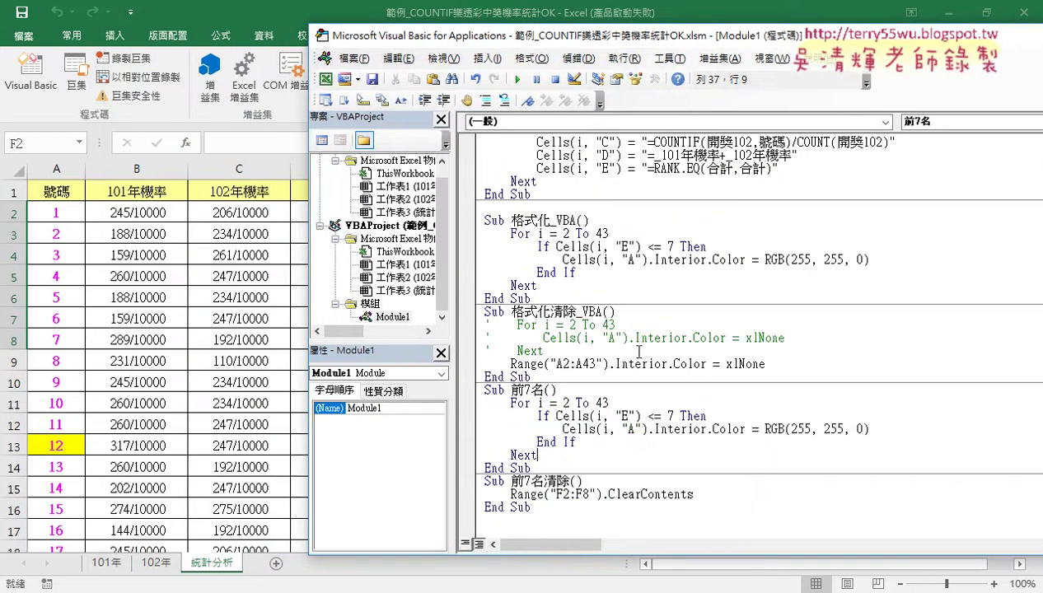
drag(647, 428, 872, 432)
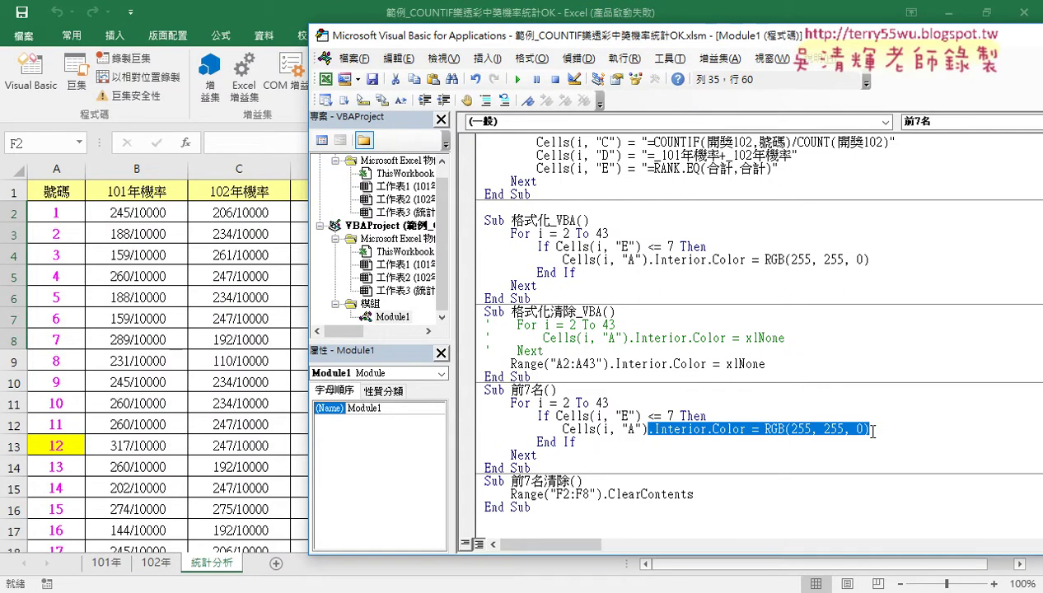
key(Delete)
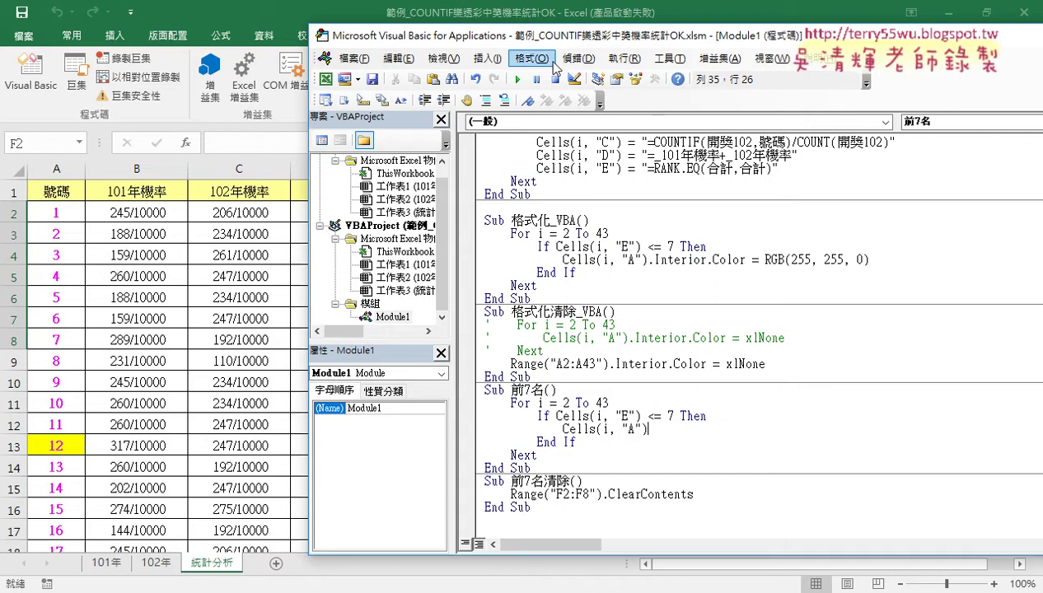
Rewrite the line as Cells(2, "F") = Cells(i, "A").
drag(543, 41, 785, 43)
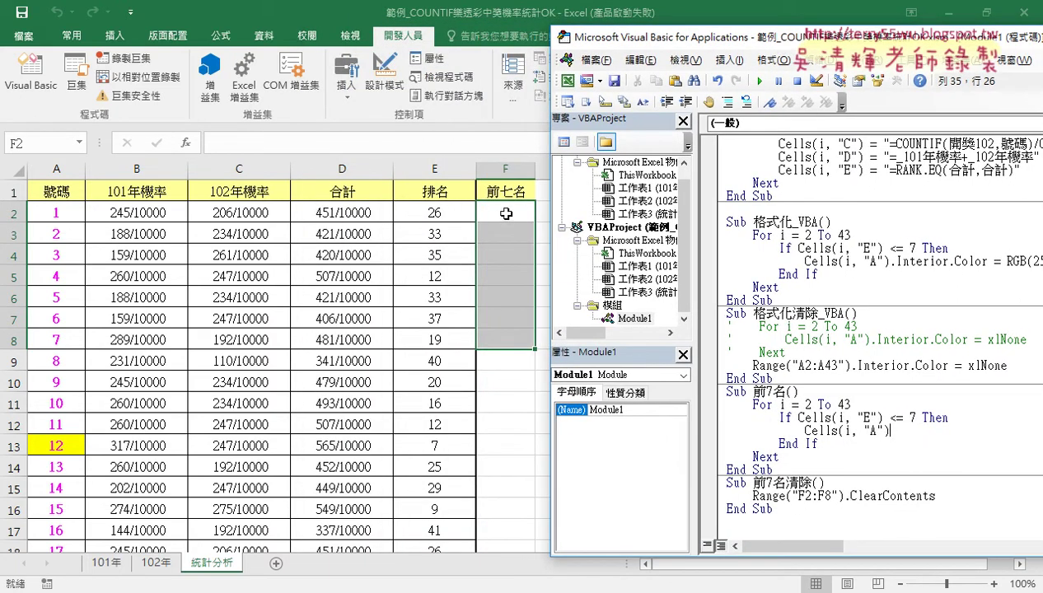
drag(890, 430, 804, 430)
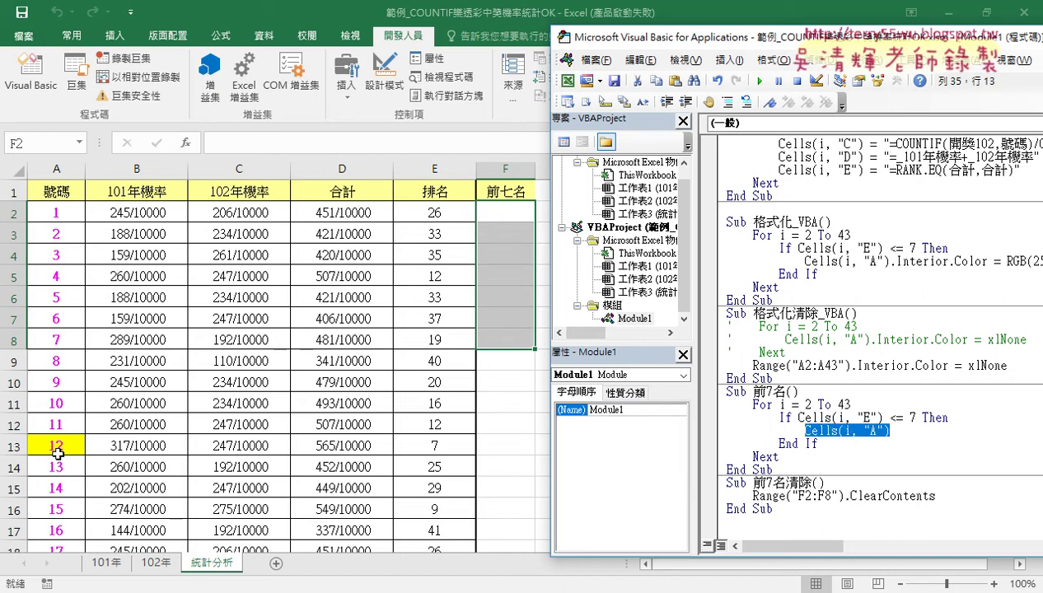
click(804, 430)
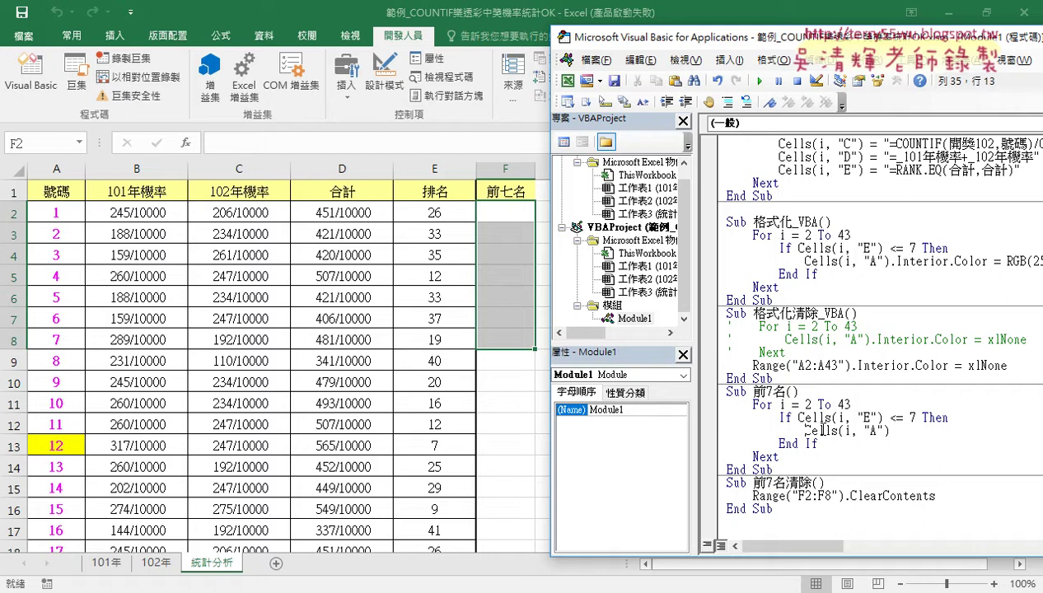
text(=)
key(Left)
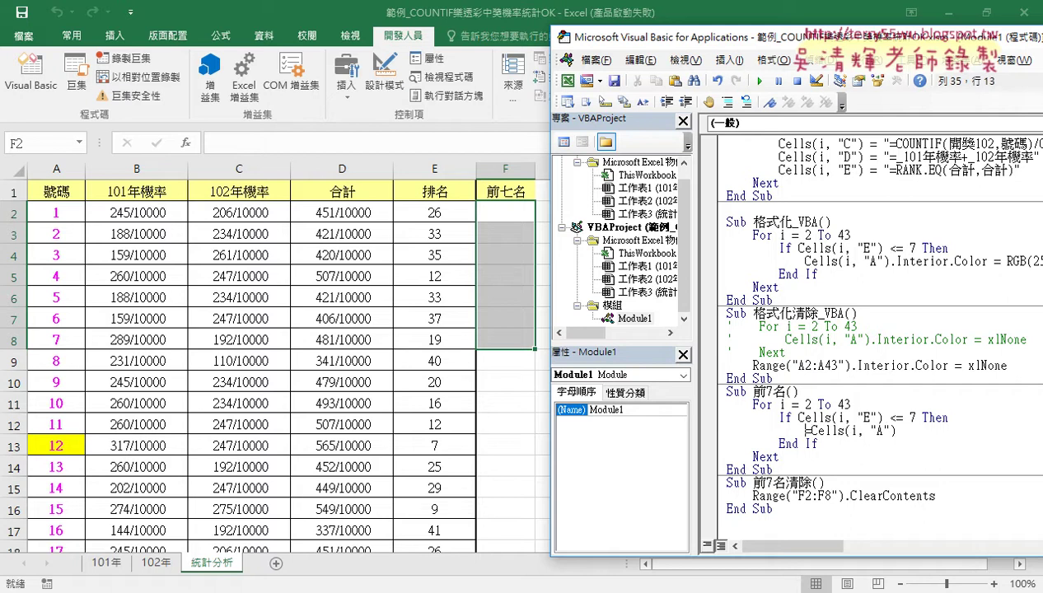
text(cel)
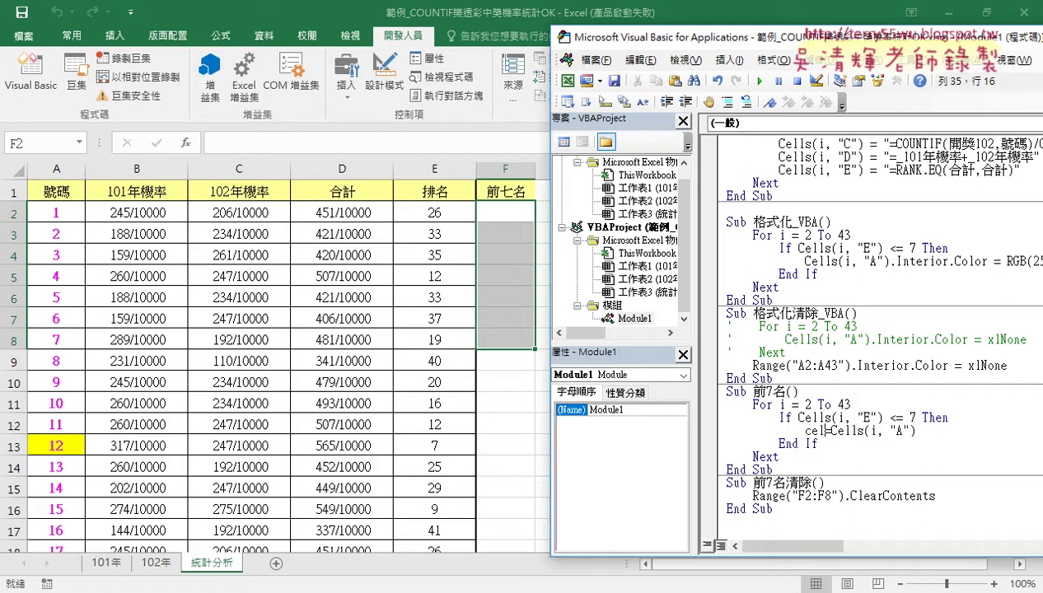
text(ls()
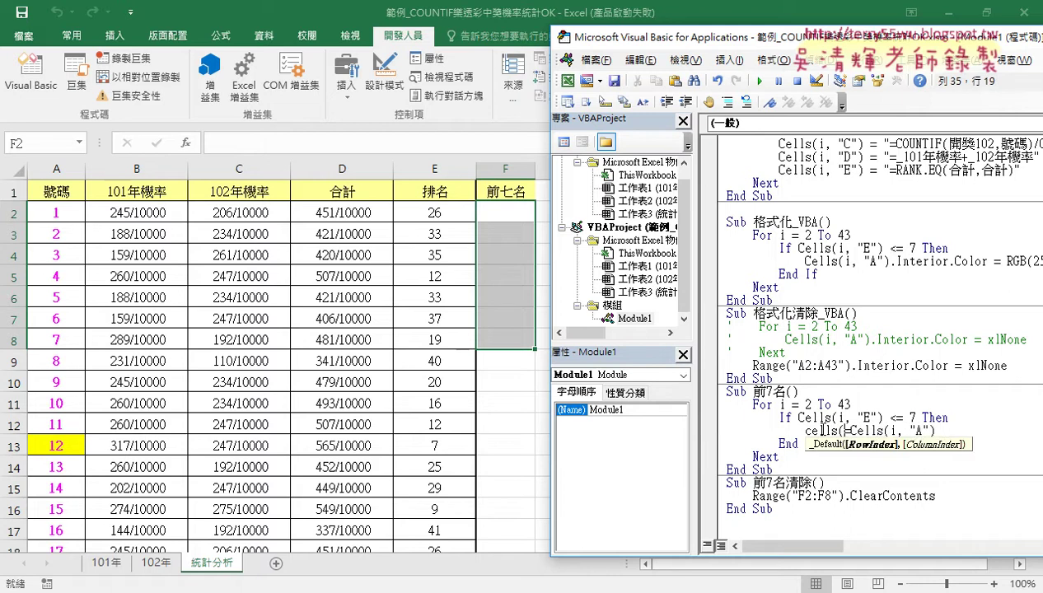
text(2)
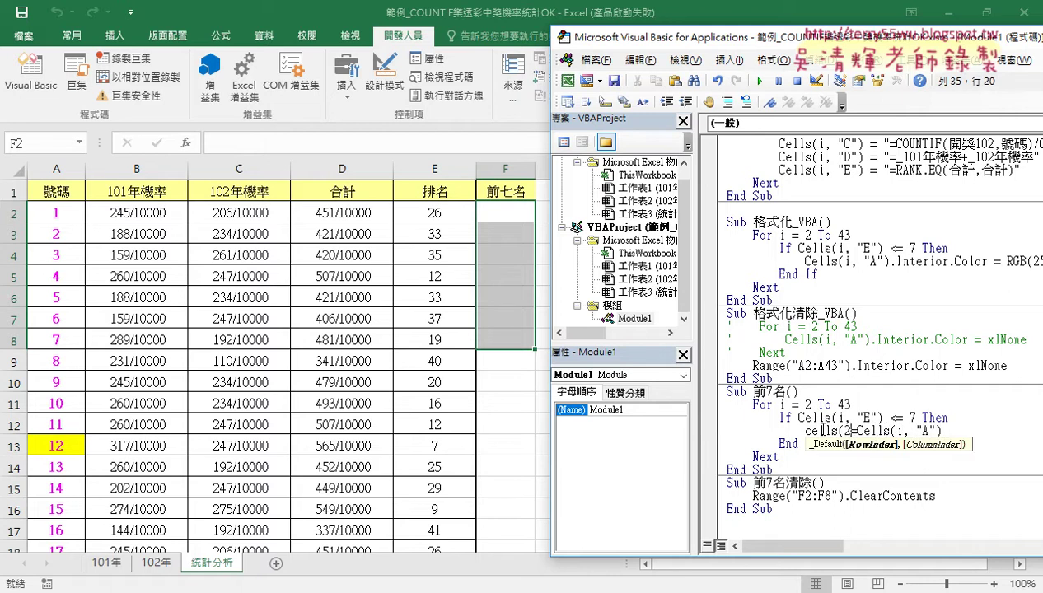
text(,"F)
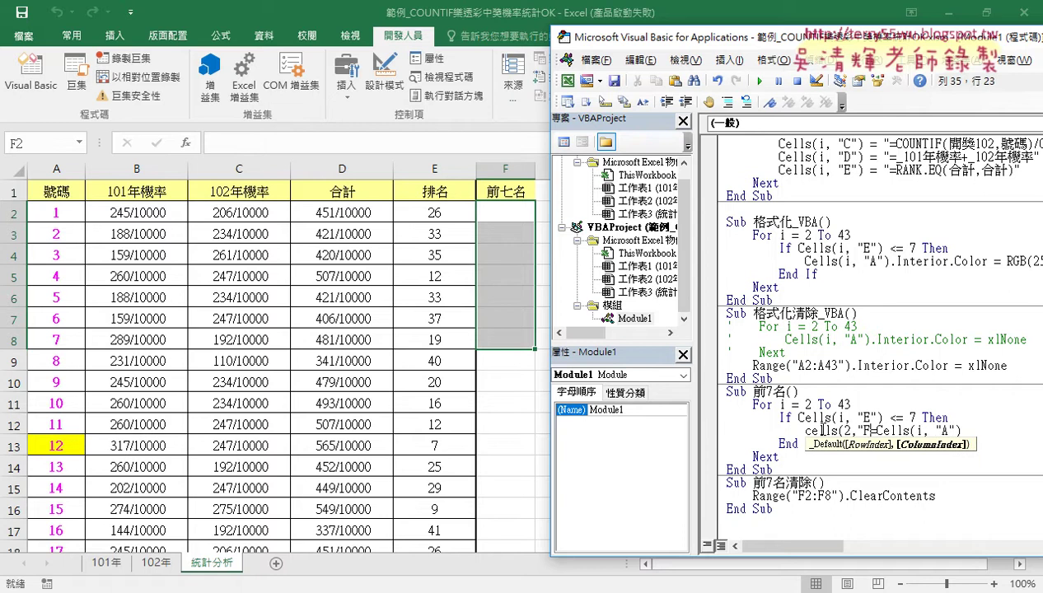
text("))
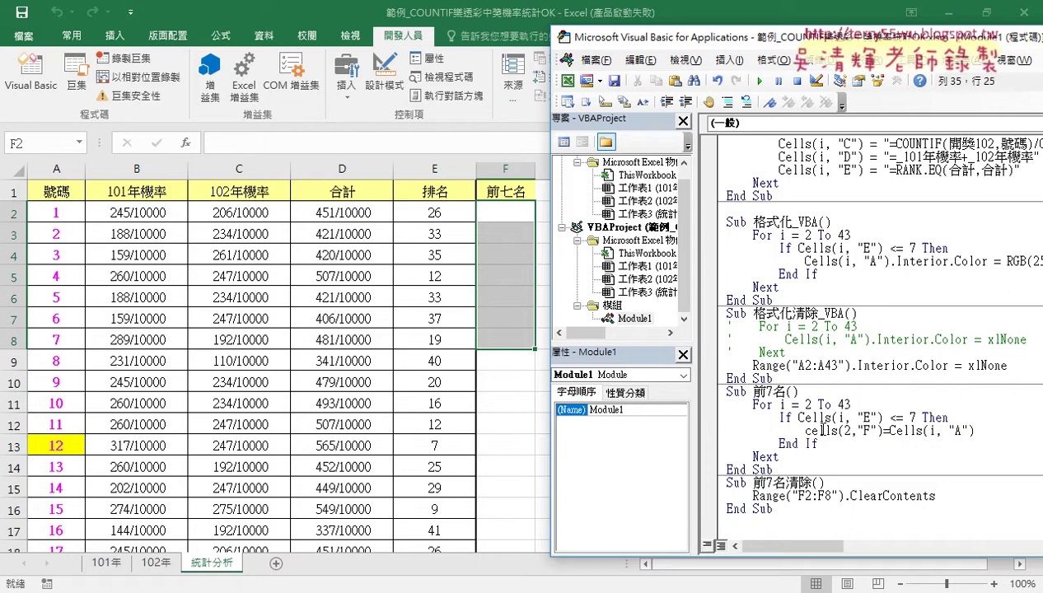
click(843, 457)
Illustrate how Cells(i, "A") values like 12 in A13 get copied into cell F2.
drag(909, 430, 970, 430)
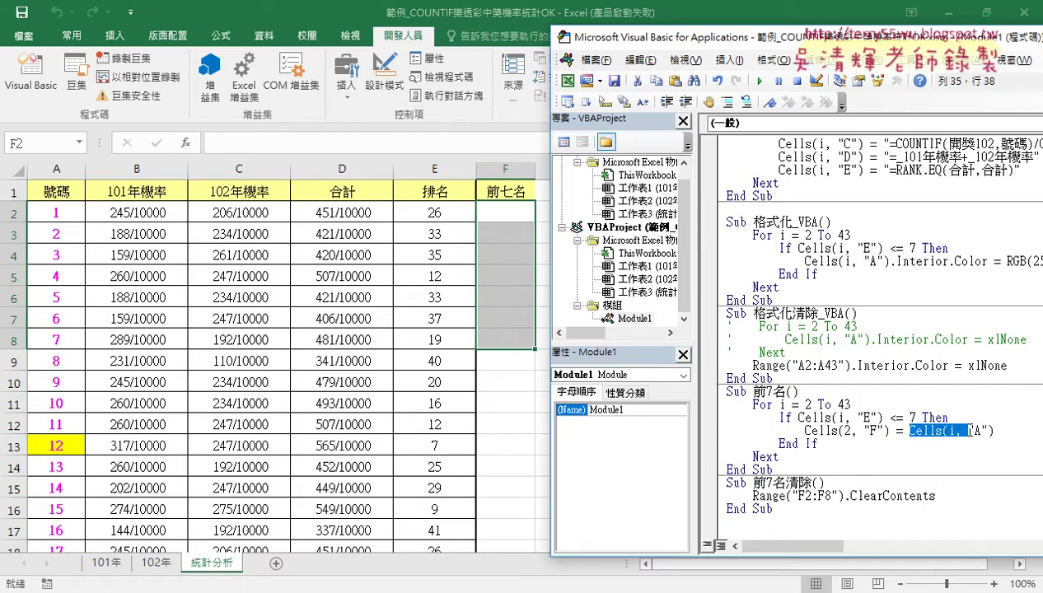
click(993, 431)
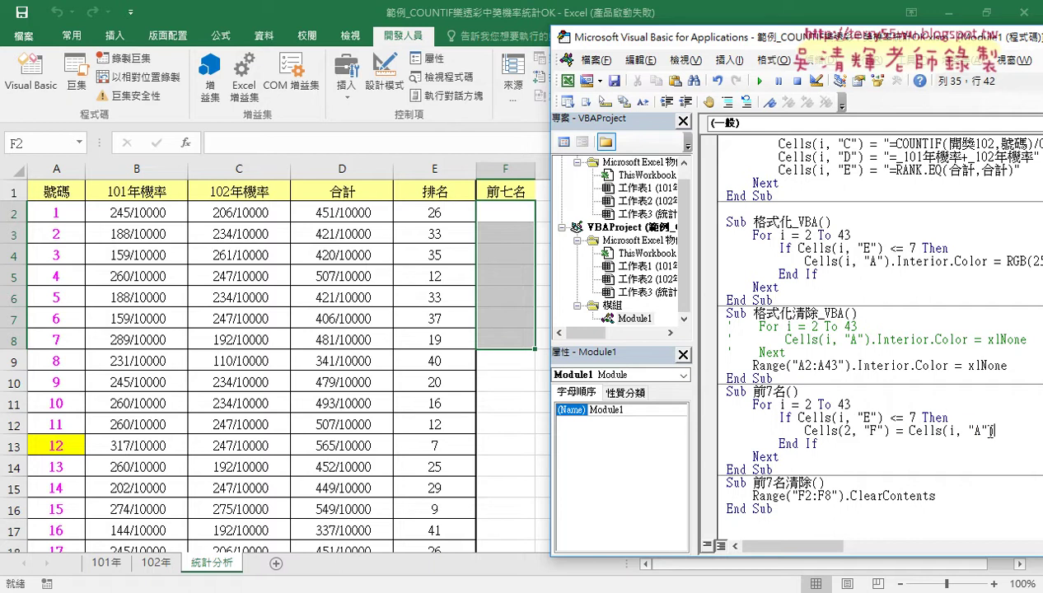
drag(992, 430, 909, 430)
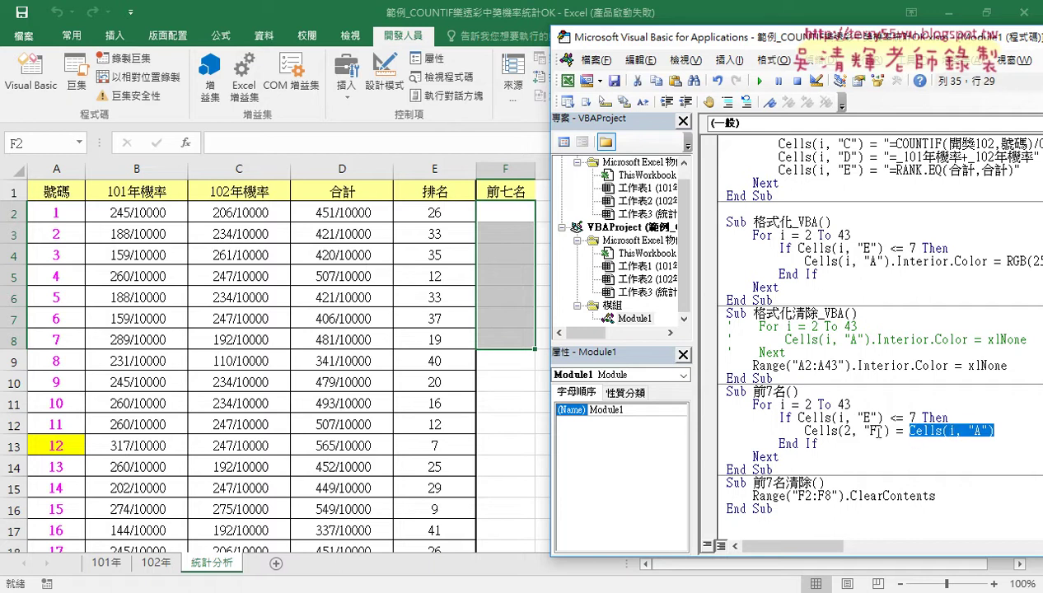
mouse_move(948, 430)
mouse_down()
mouse_move(879, 429)
mouse_move(968, 441)
mouse_move(846, 425)
mouse_move(867, 422)
mouse_up()
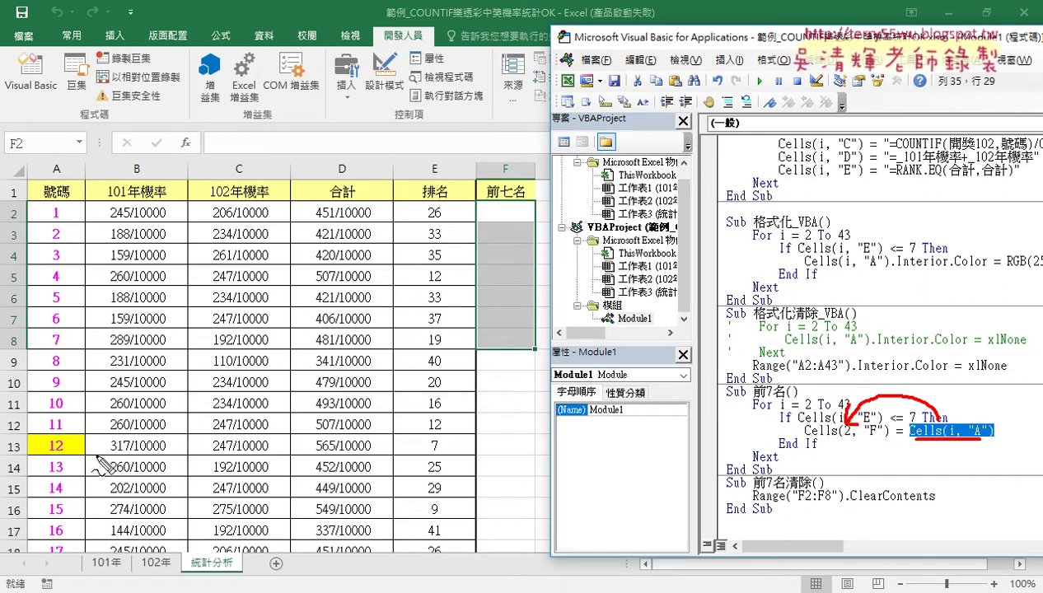
drag(45, 445, 79, 459)
mouse_move(66, 416)
mouse_down()
mouse_move(89, 338)
mouse_move(344, 276)
mouse_move(477, 219)
mouse_up()
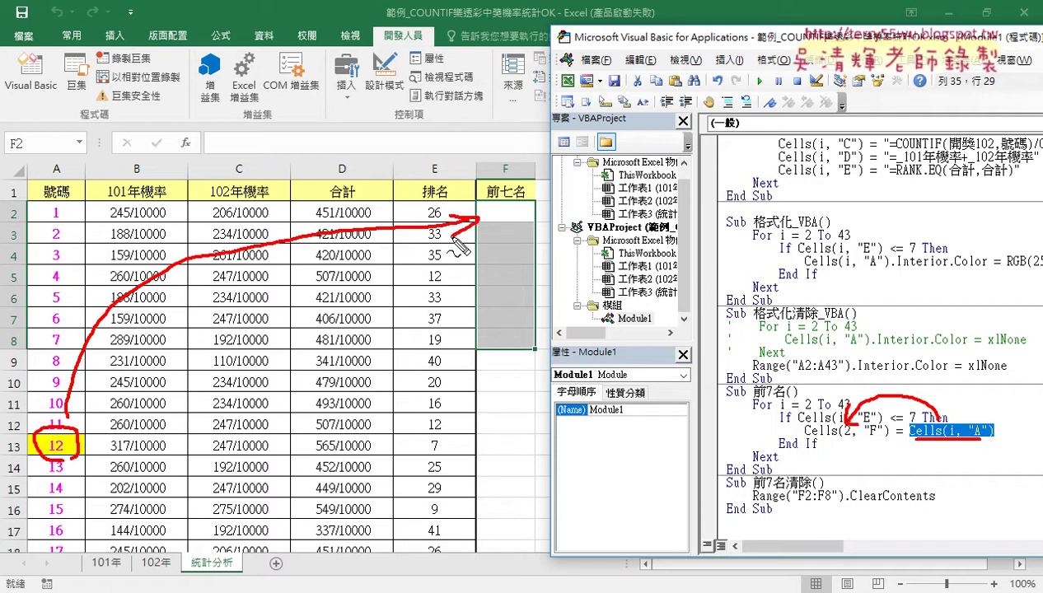
key(Escape)
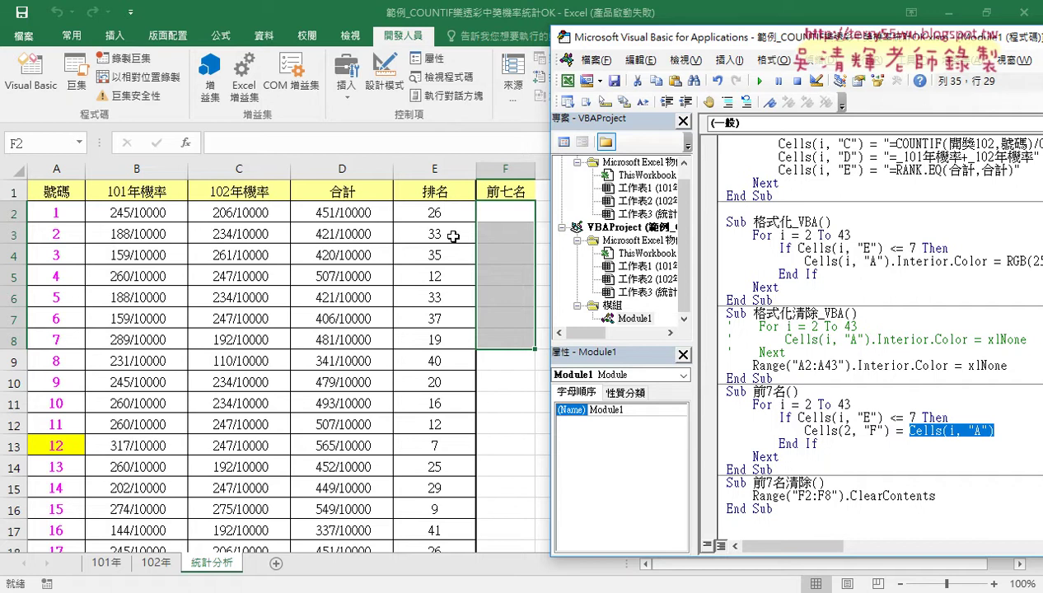
click(847, 439)
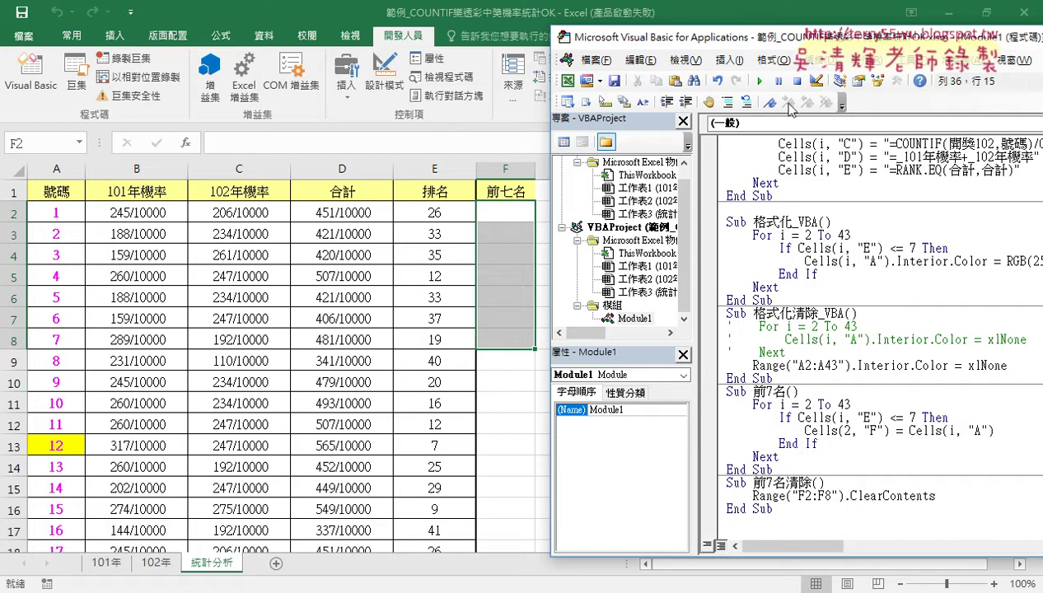
Run the 前7名 macro, which leaves only 39 in cell F2.
click(759, 80)
click(58, 441)
scroll(57, 445, down, 2)
scroll(57, 445, down, 1)
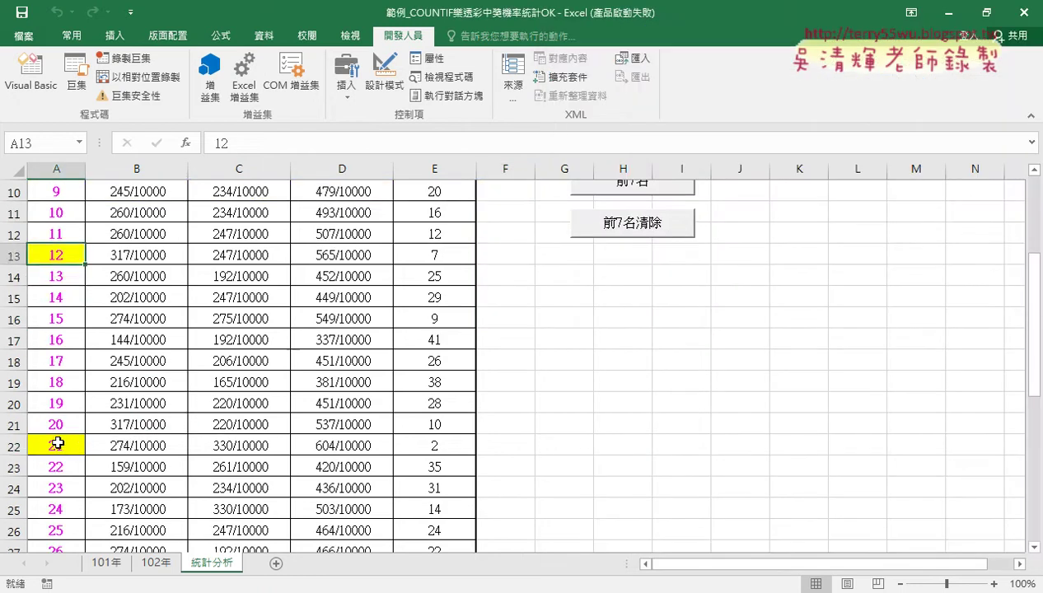
Check highlighted numbers such as 27 in A28 and 39 in A40, then reopen Visual Basic.
click(69, 445)
scroll(77, 448, down, 2)
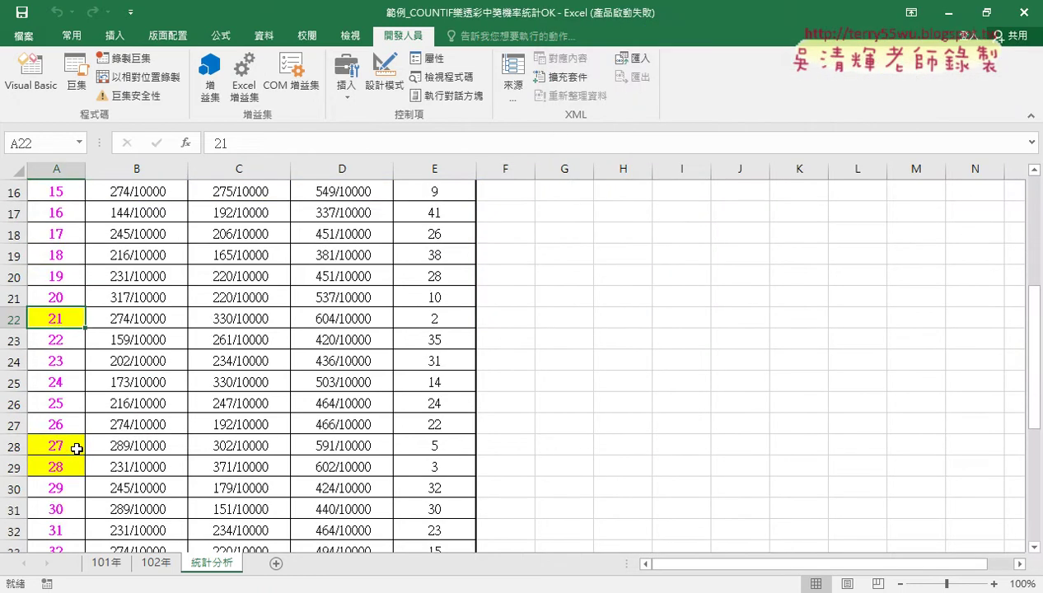
click(79, 446)
scroll(91, 450, down, 3)
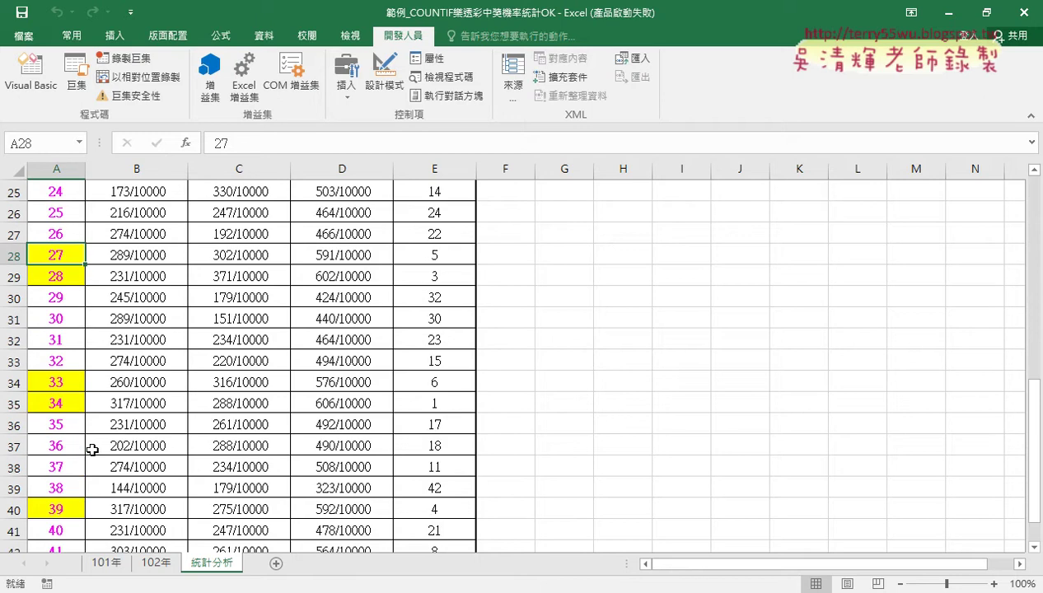
scroll(82, 420, down, 2)
click(68, 380)
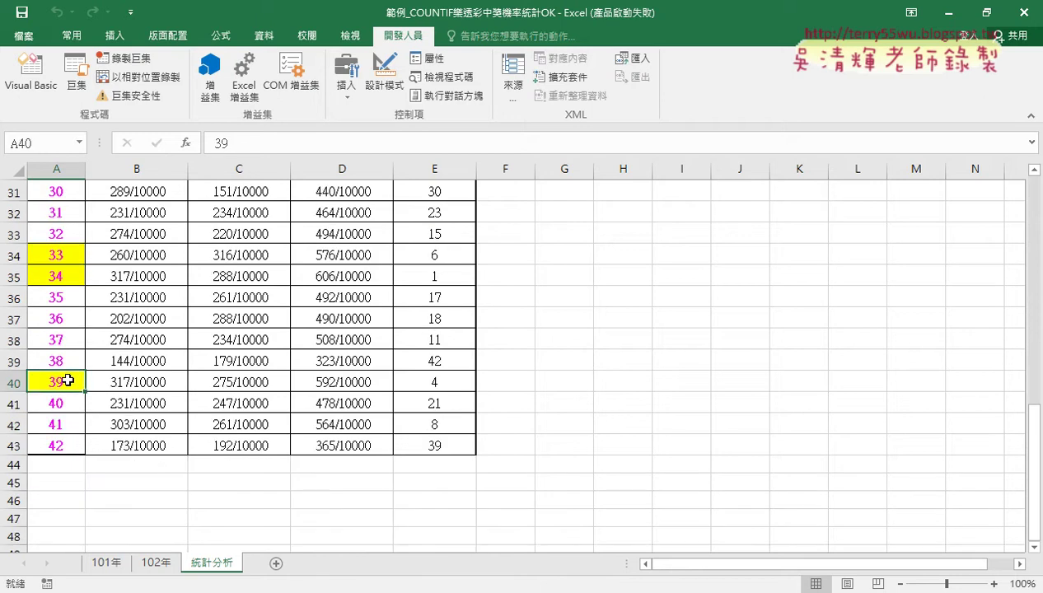
scroll(68, 379, up, 4)
scroll(71, 346, up, 6)
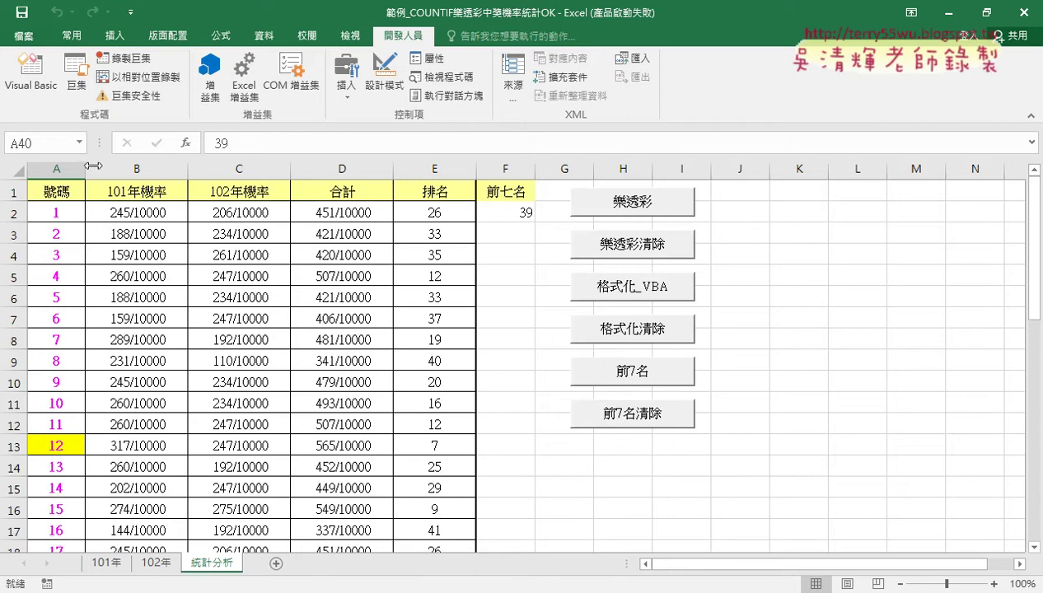
click(60, 89)
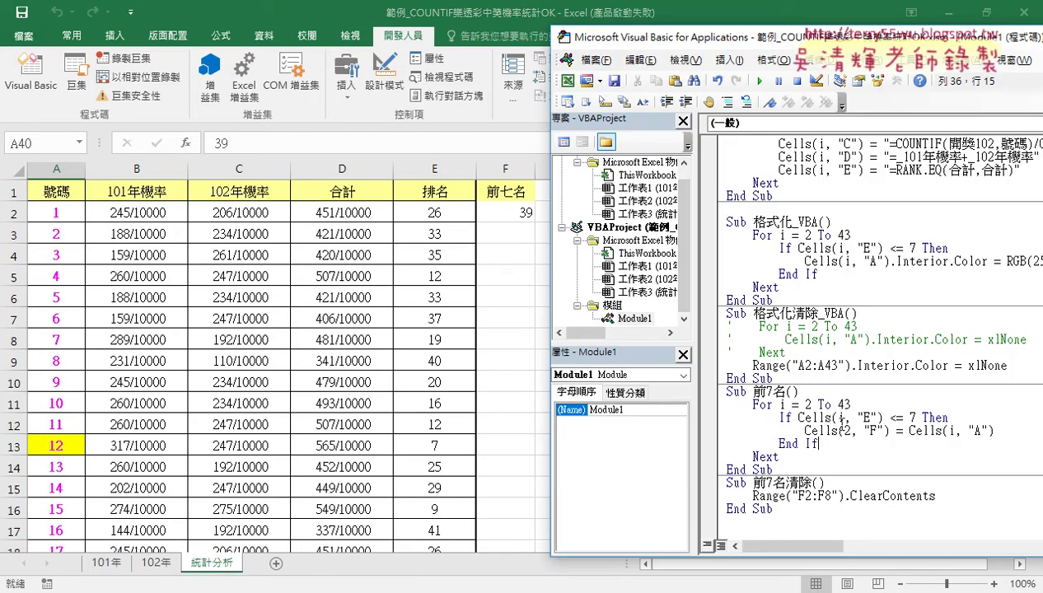
Replace the fixed row 2 in Cells(2, "F") with the counter k.
drag(855, 429, 842, 429)
key(Left)
double_click(781, 405)
click(845, 429)
double_click(847, 429)
text(k)
Add the line k = 2 right under Sub 前7名() and open a line after the output line.
key(Up)
key(Up)
key(Up)
key(End)
key(Return)
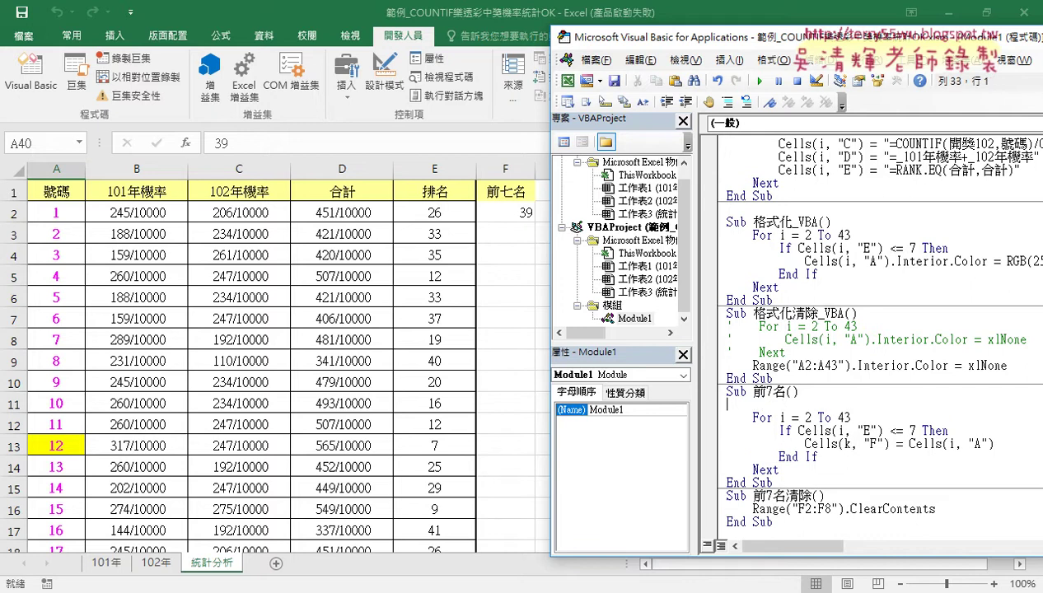
key(Tab)
text(k=2)
mouse_move(798, 418)
mouse_down()
mouse_move(785, 417)
mouse_move(786, 404)
mouse_up()
drag(841, 443, 849, 444)
click(997, 444)
key(Return)
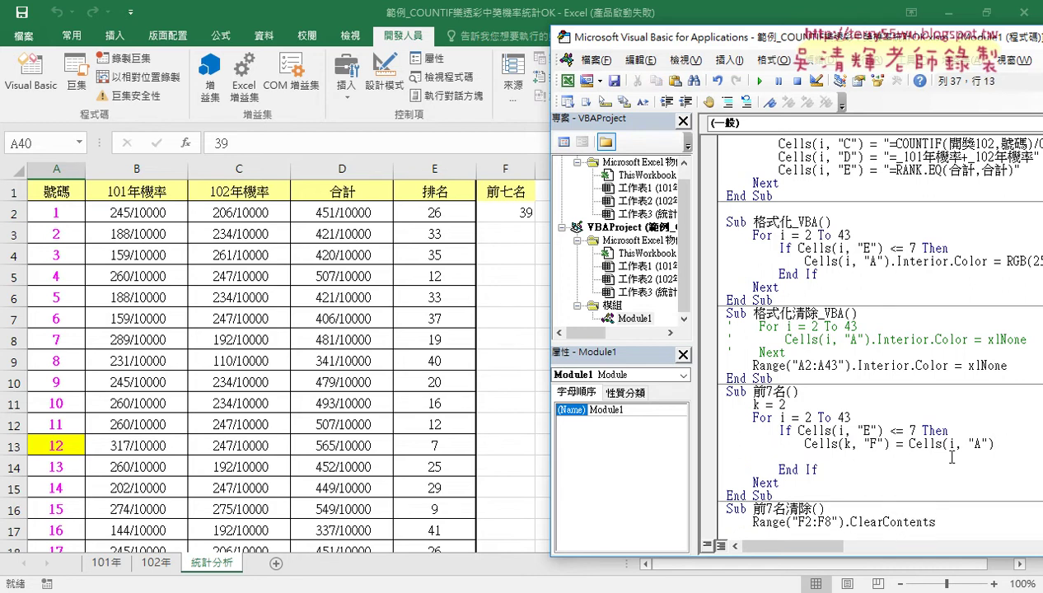
Add k = k + 1 after Cells(k, "F") = Cells(i, "A") inside the If block.
click(861, 444)
double_click(754, 404)
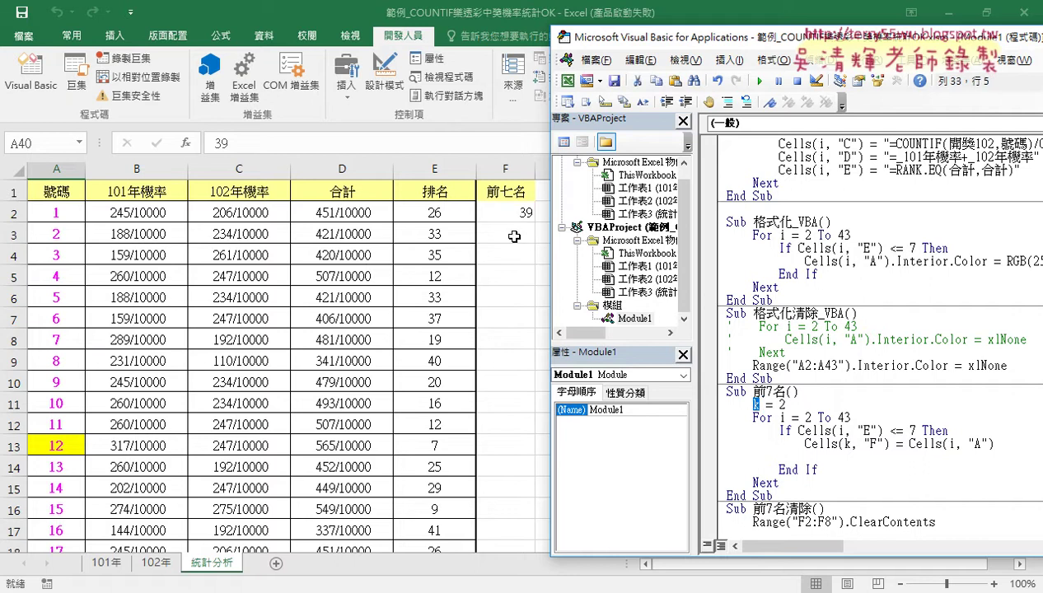
click(812, 456)
text(k=)
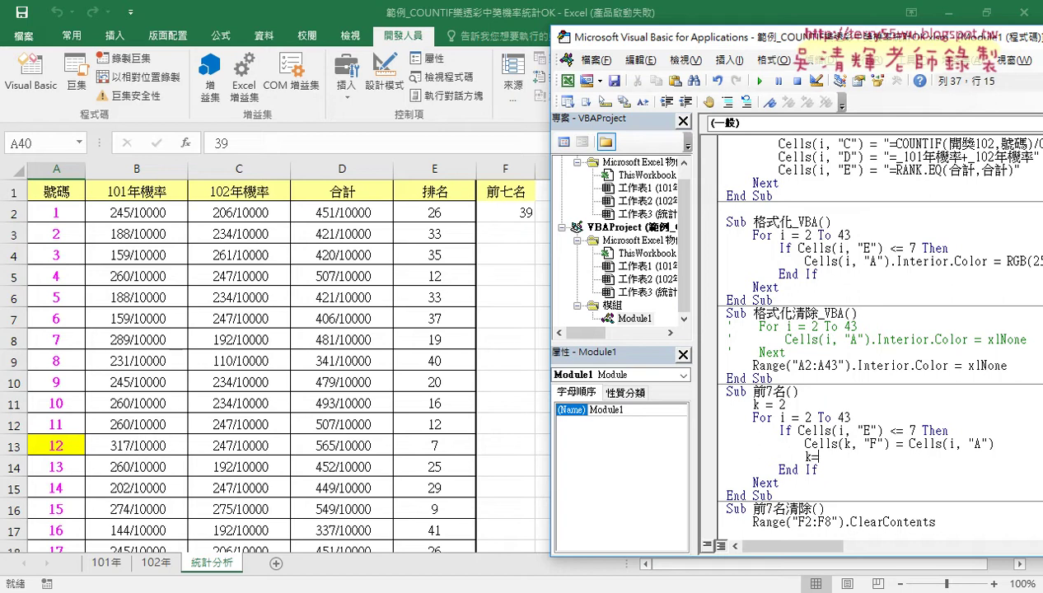
text(k+)
text(1)
drag(832, 457, 863, 458)
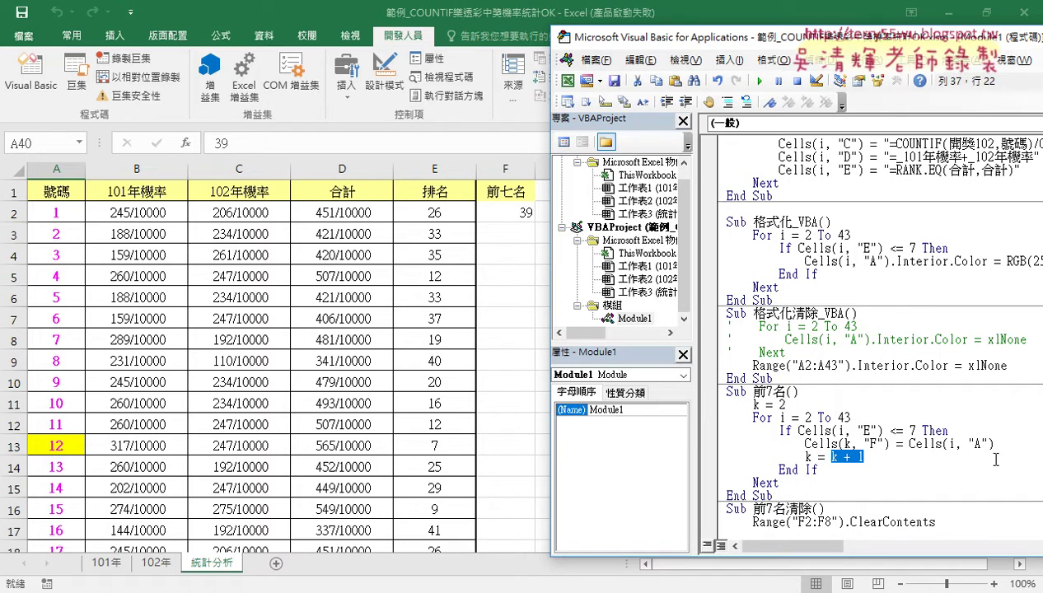
double_click(989, 445)
drag(989, 445, 909, 445)
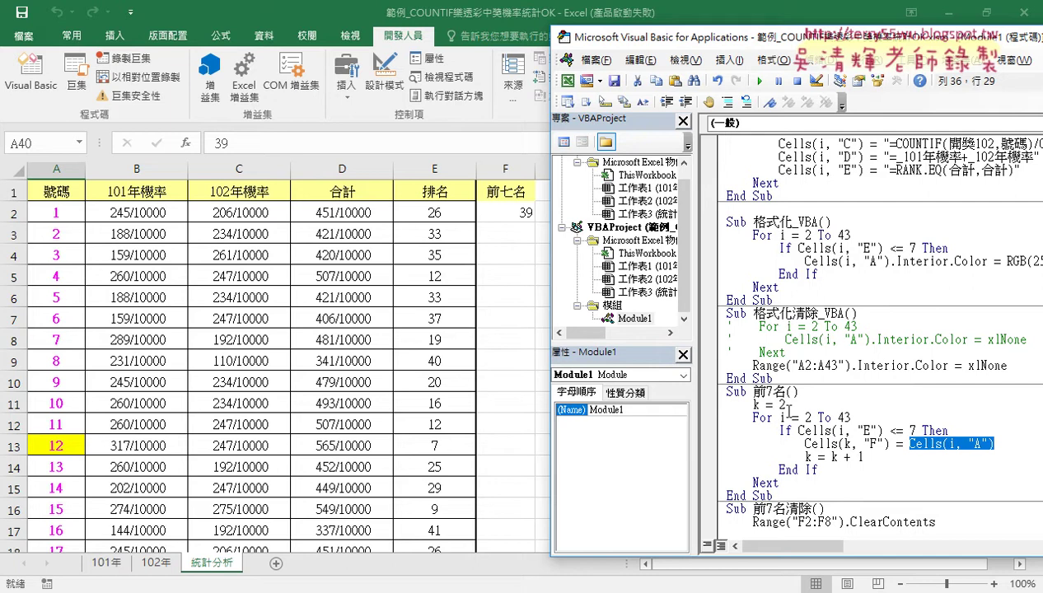
double_click(845, 444)
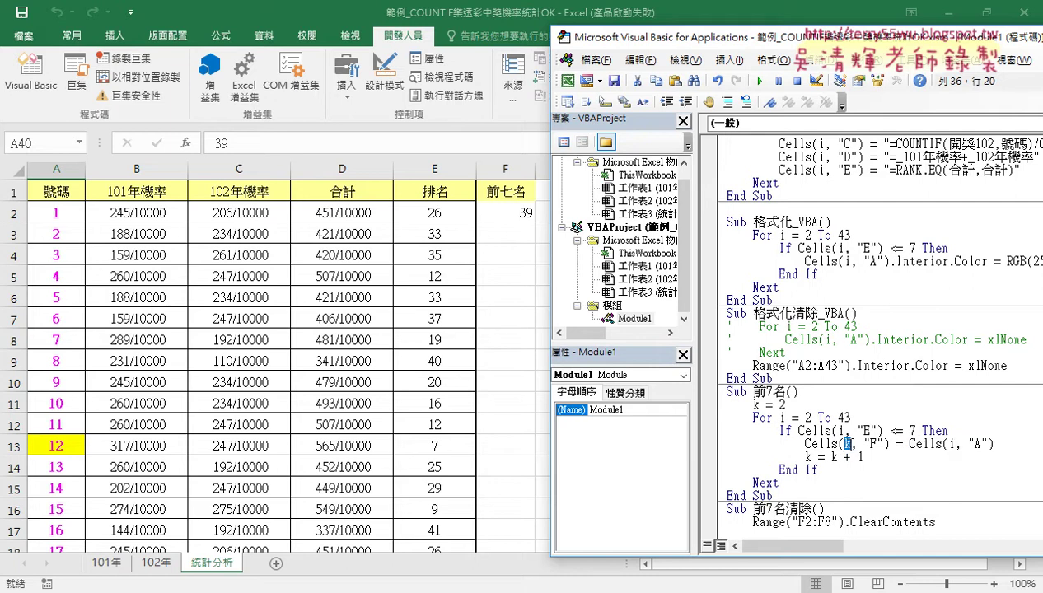
drag(766, 404, 752, 404)
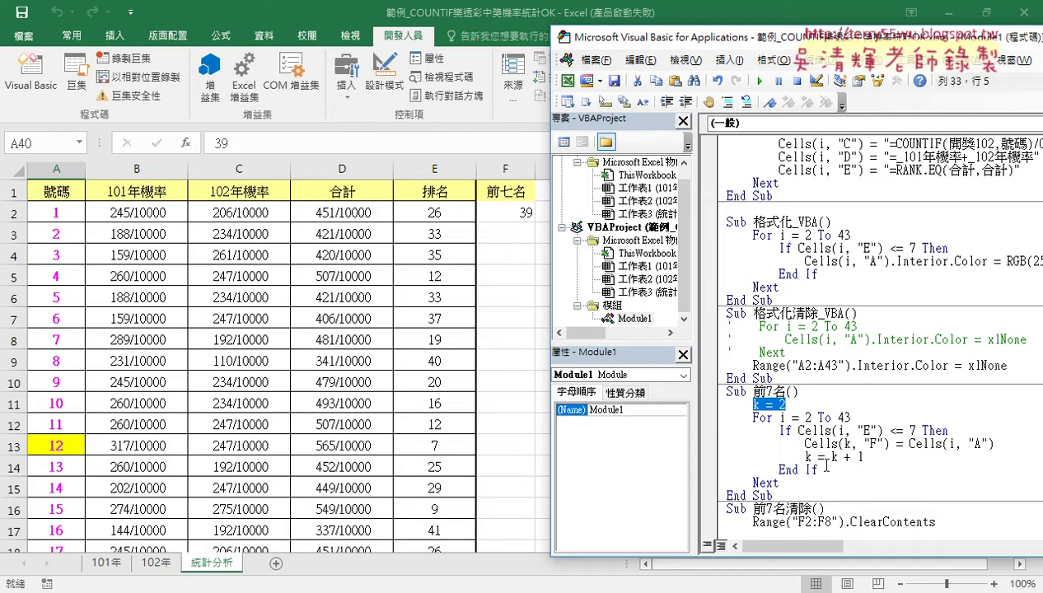
drag(861, 457, 804, 457)
click(849, 443)
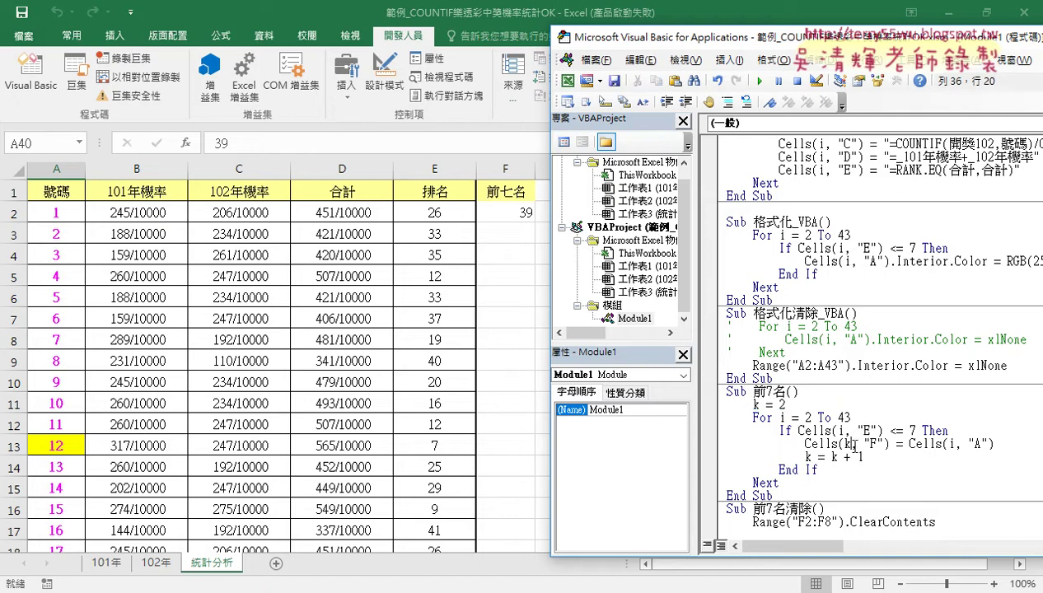
Run 前7名 so F2:F8 lists 12, 21, 27, 28, 33, 34 and 39.
click(760, 83)
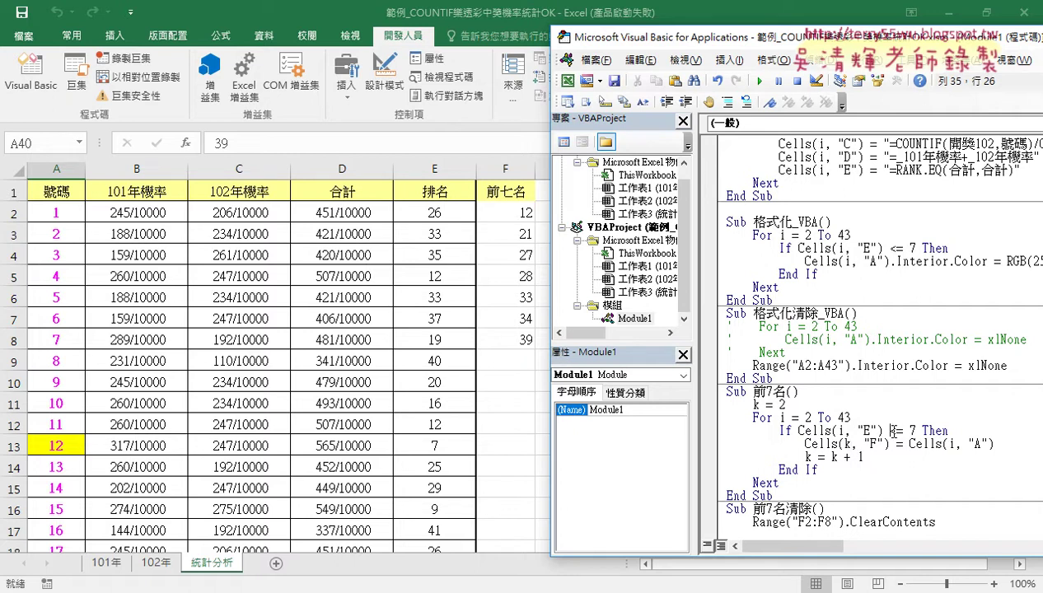
drag(890, 430, 914, 425)
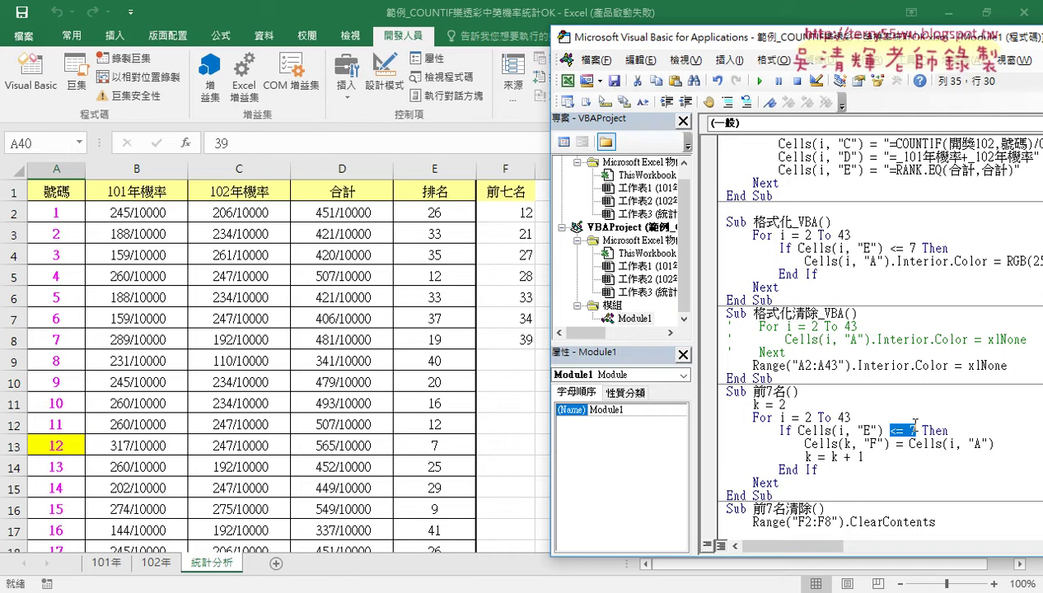
text(=)
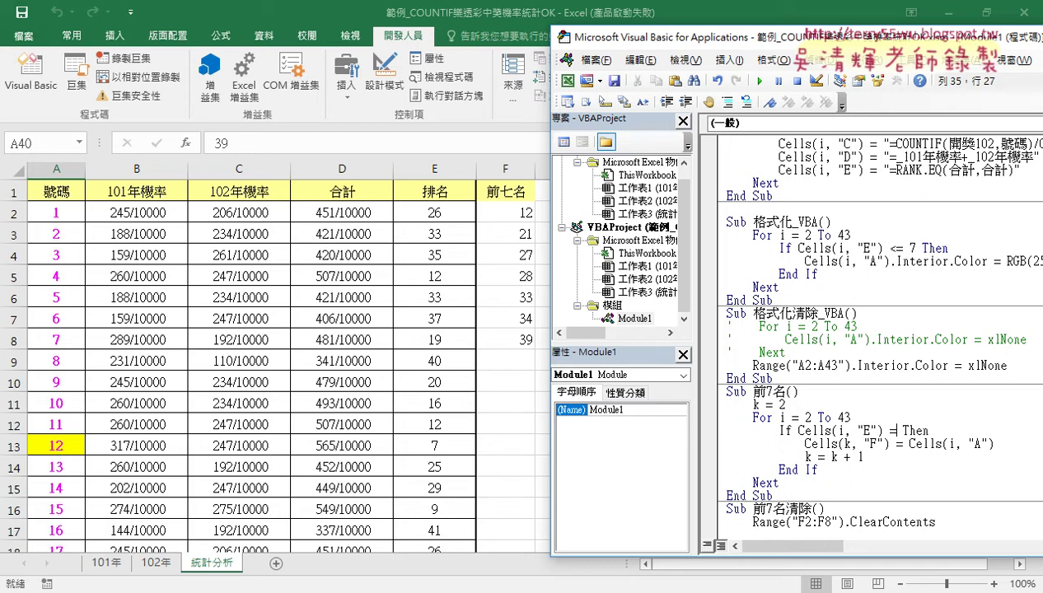
text(j)
key(shift+Left)
text(1)
key(ctrl+z)
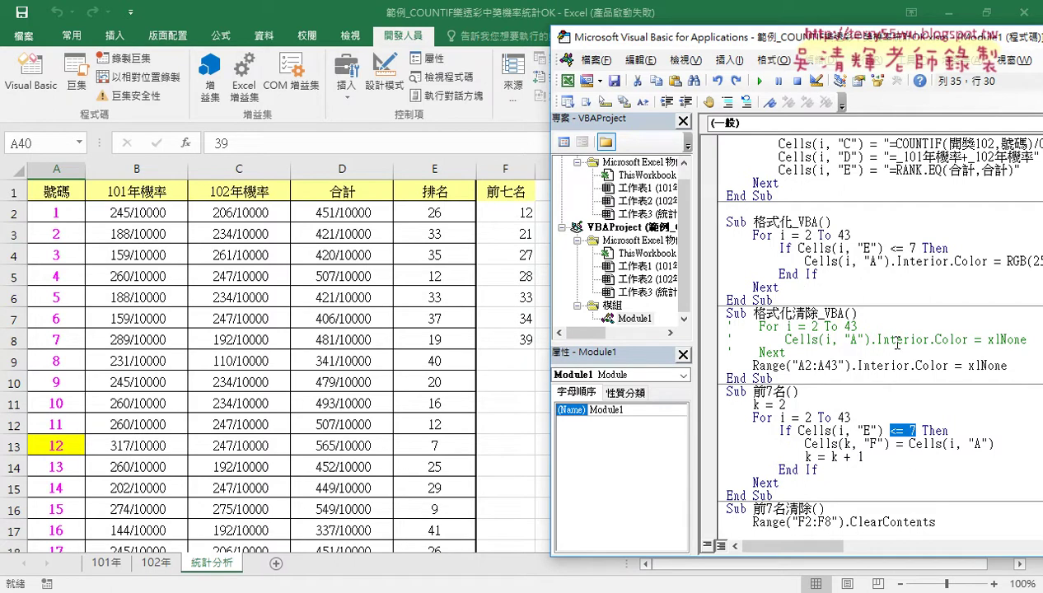
click(788, 289)
drag(788, 288, 710, 236)
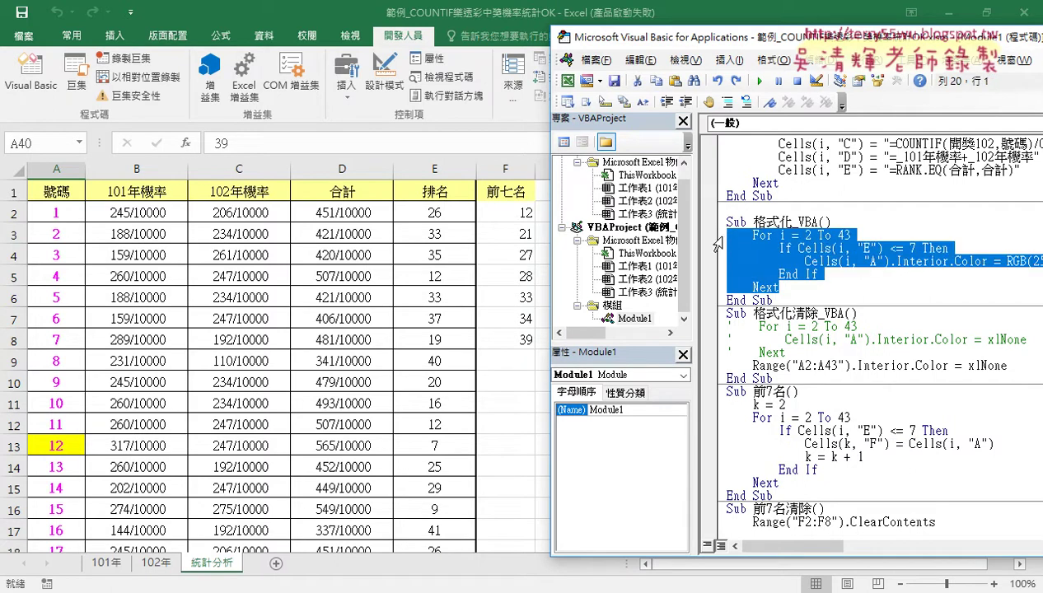